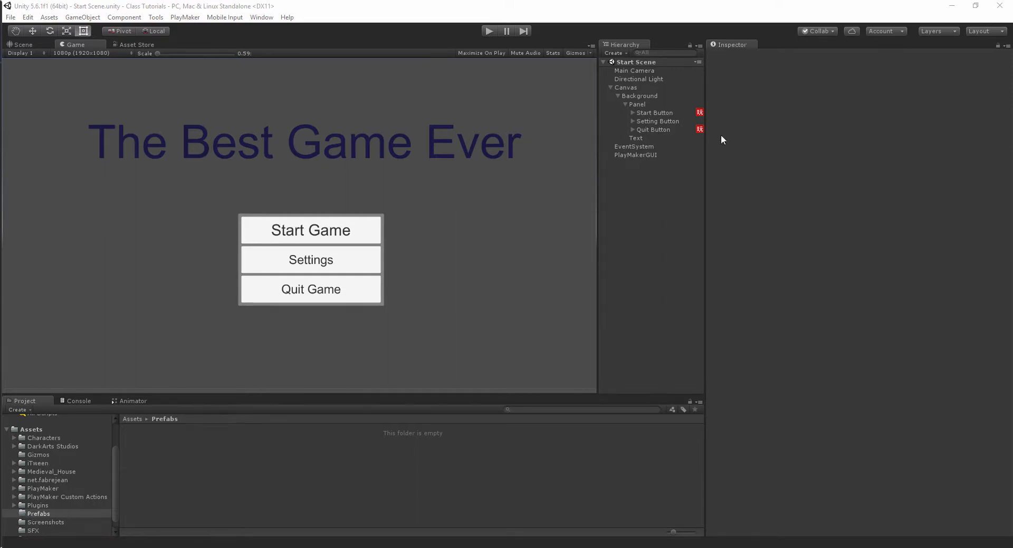
# - Create a prefab of the menu Panel in the Prefabs folder and locate its source asset from the scene instance
pyautogui.click(638, 105)
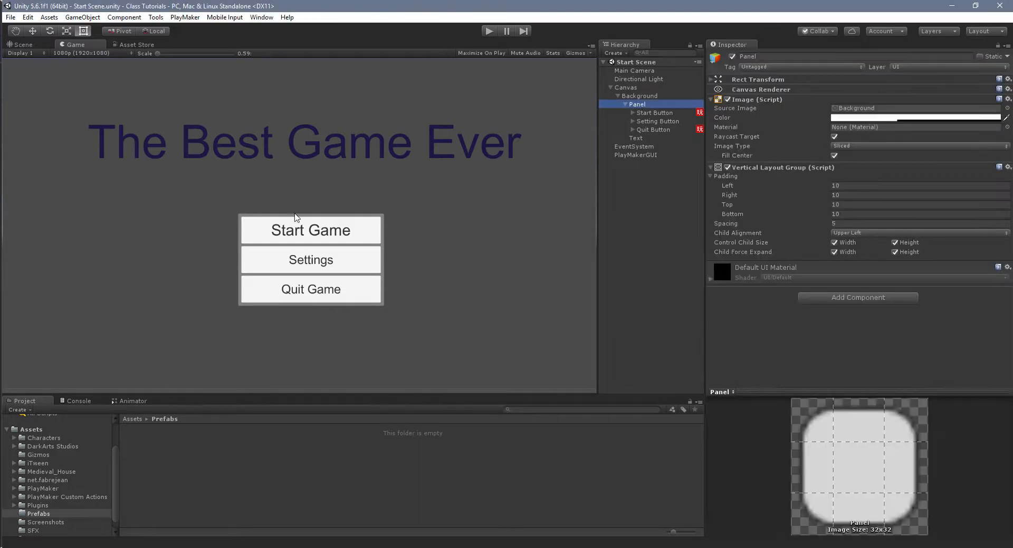
pyautogui.moveTo(645, 103); pyautogui.dragTo(172, 469)
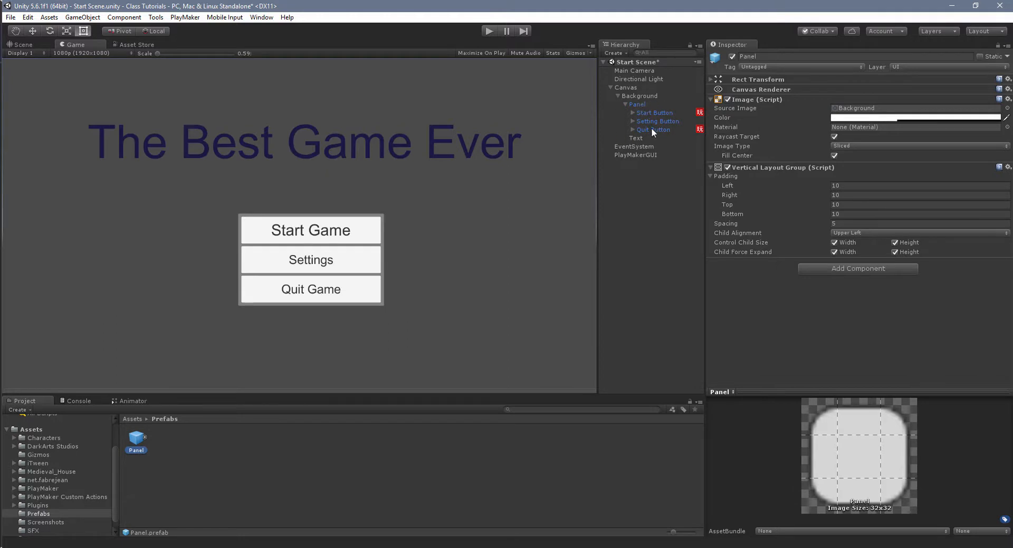
pyautogui.click(637, 104)
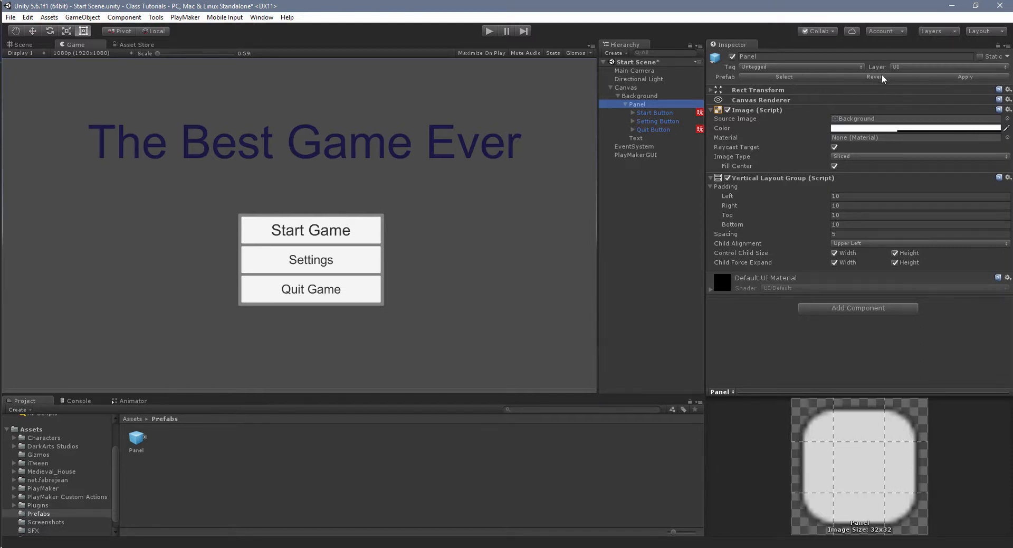
pyautogui.click(787, 75)
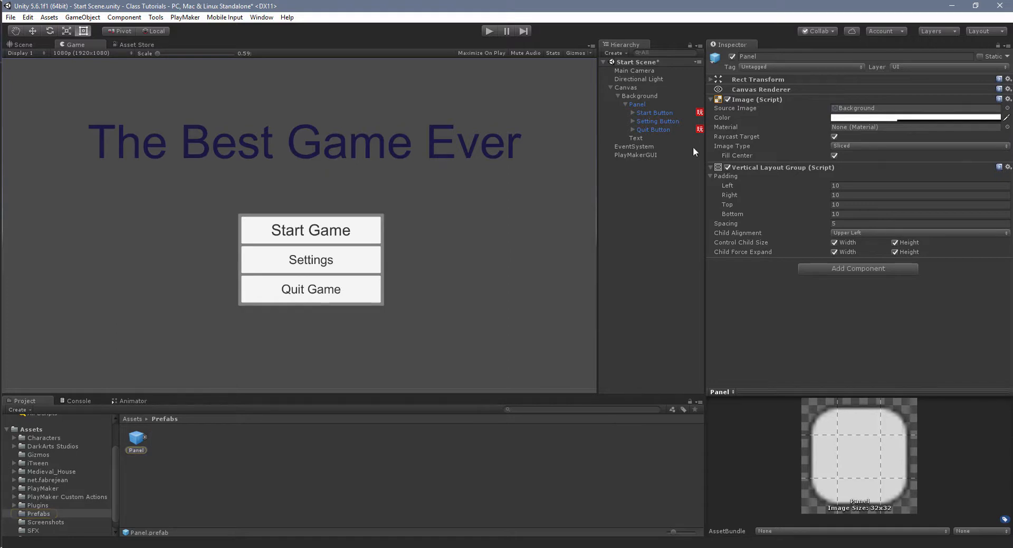
pyautogui.click(652, 104)
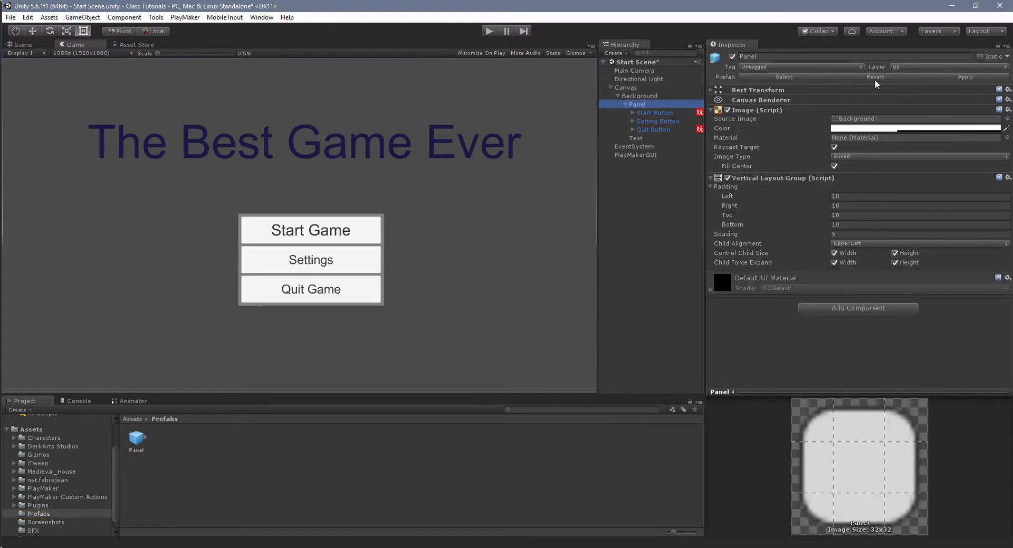
# - Set the Panel instance's left padding to 75, compare it with the prefab, and revert the instance to the prefab's values
pyautogui.click(843, 196)
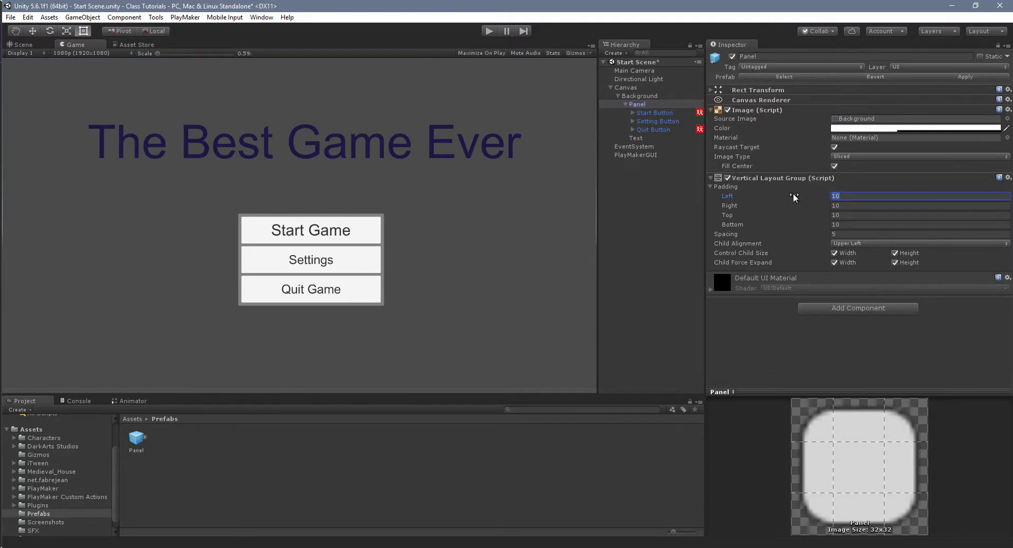
pyautogui.write('75')
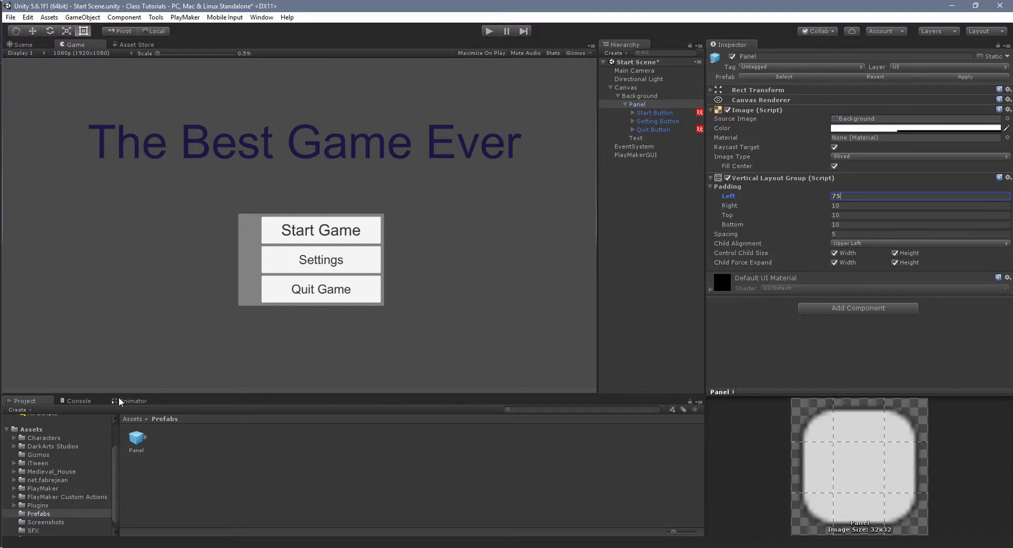
pyautogui.click(136, 438)
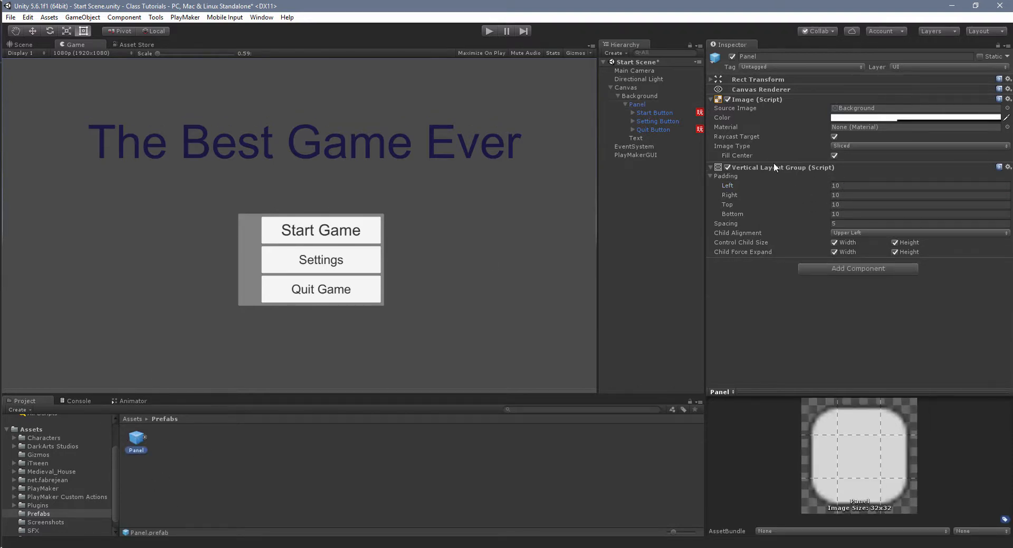
pyautogui.click(636, 105)
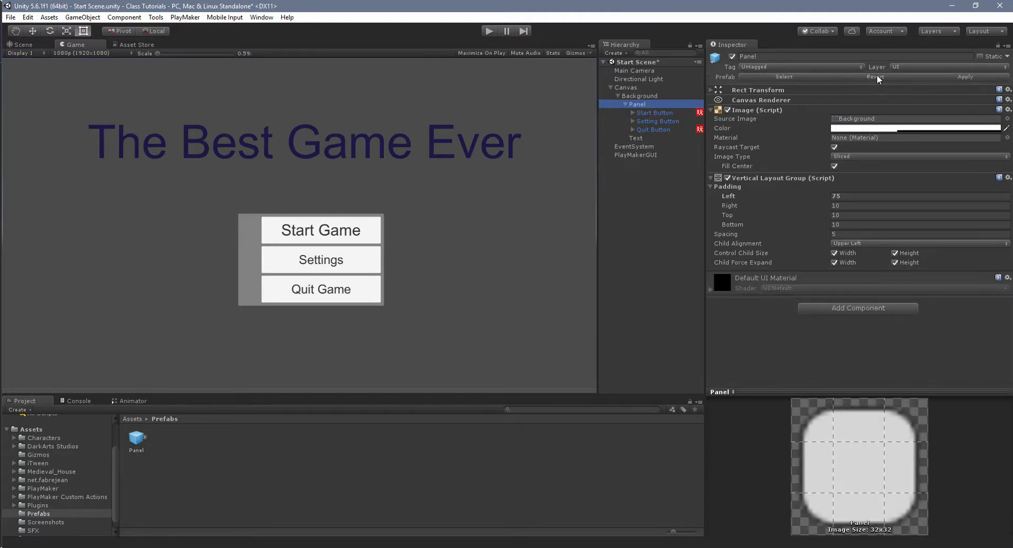
pyautogui.click(876, 76)
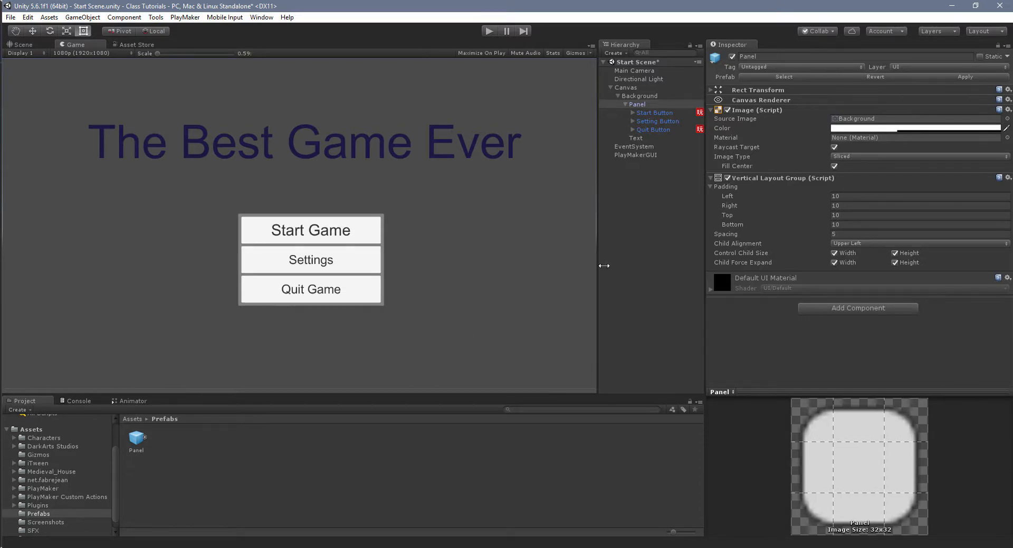
# - Set the Panel's Vertical Layout Group spacing to 10, apply the change to the prefab, and check the prefab asset
pyautogui.click(847, 234)
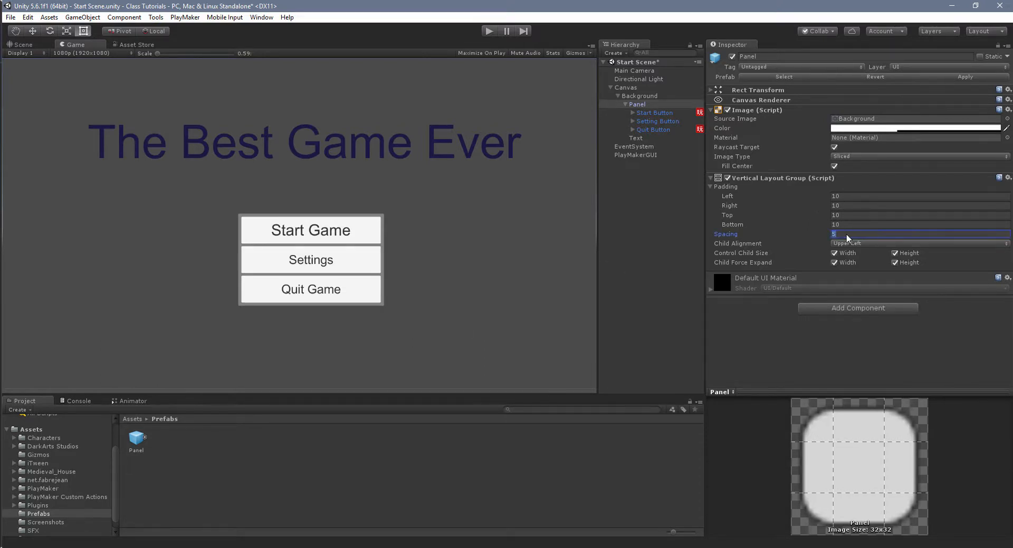
pyautogui.write('10')
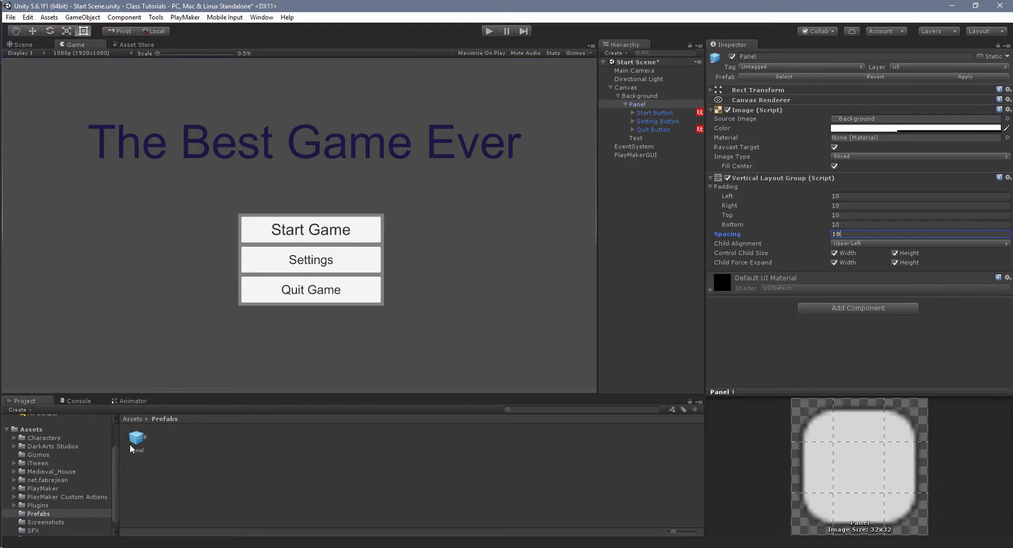
pyautogui.click(980, 77)
pyautogui.click(133, 443)
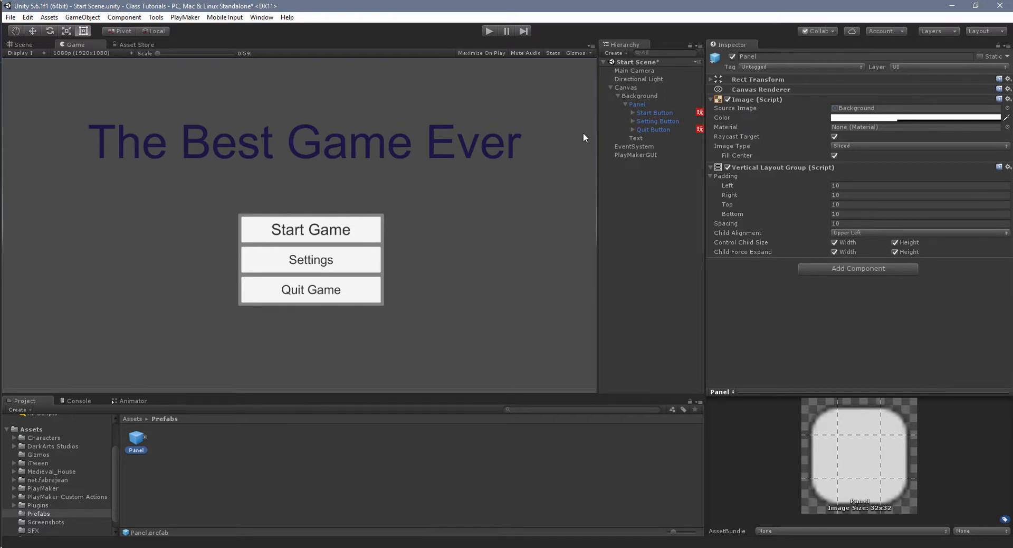
pyautogui.click(654, 103)
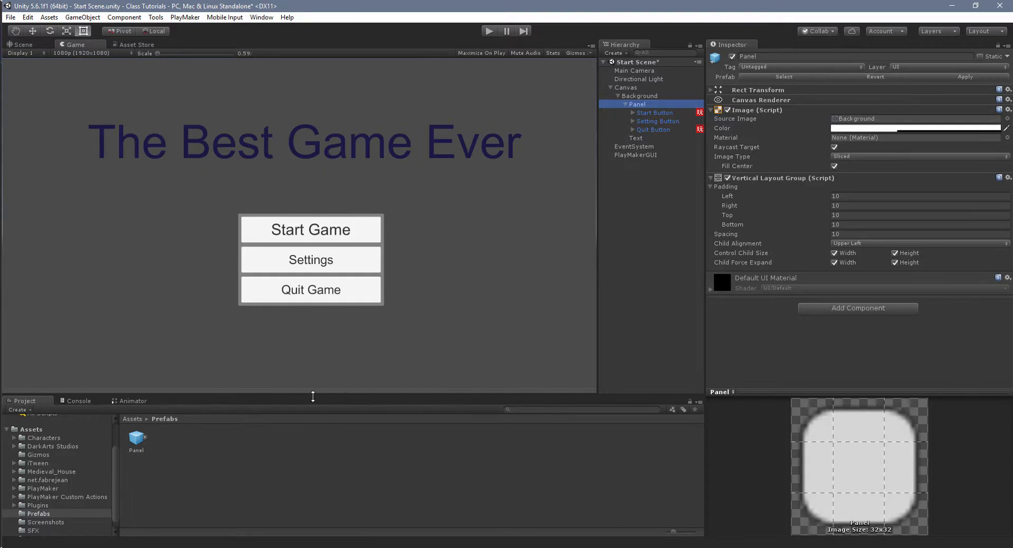
# - Open the Project 1 scene from the Assets folder, saving the changes made to Start Scene
pyautogui.click(32, 429)
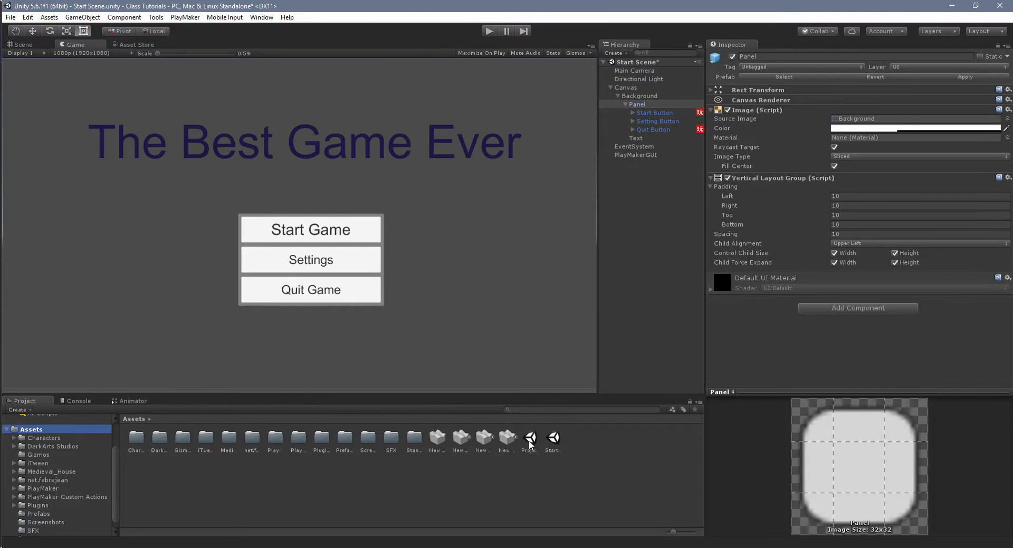
pyautogui.doubleClick(530, 440)
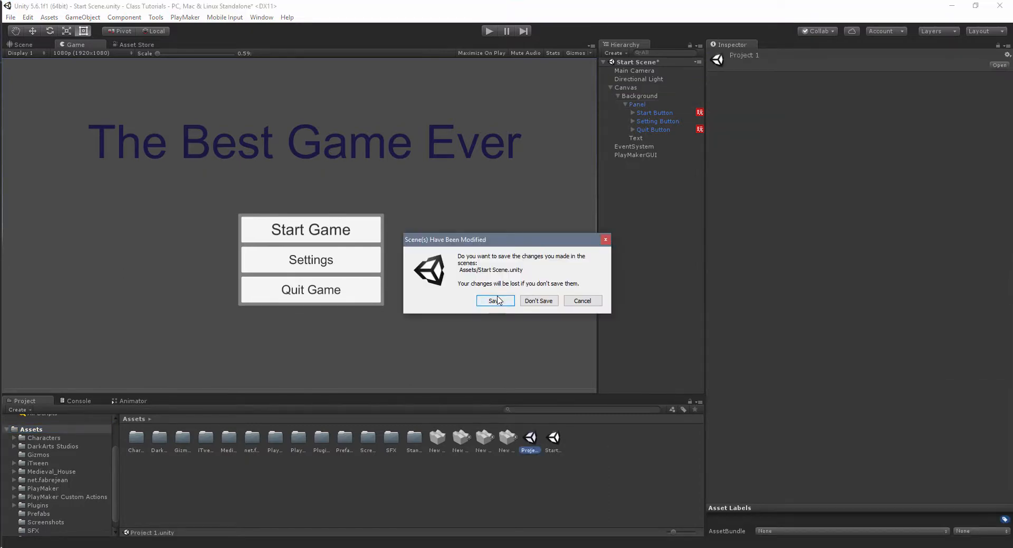
pyautogui.click(495, 301)
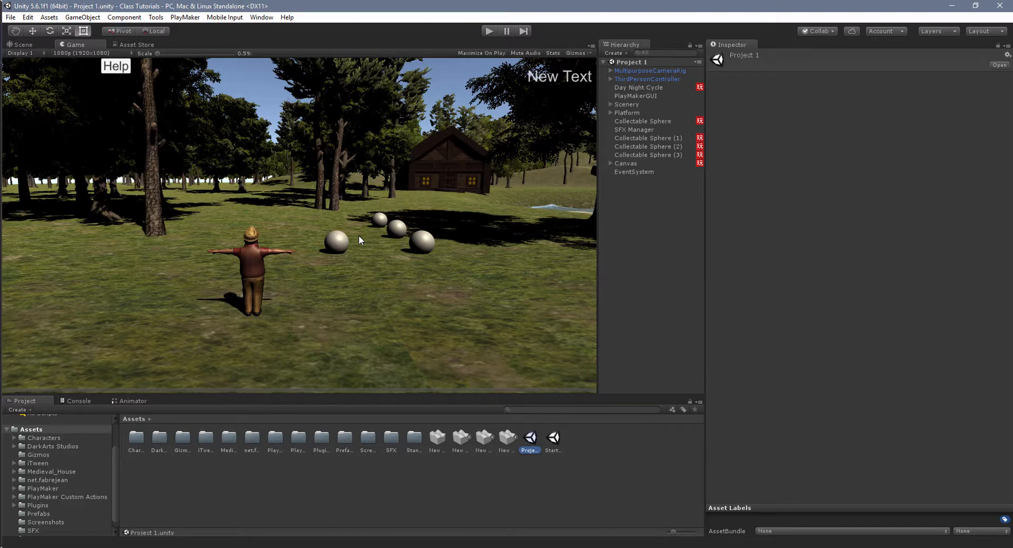
# - Add the Panel prefab as a child of the Canvas, and narrow it and raise it slightly near the canvas centre
pyautogui.click(45, 512)
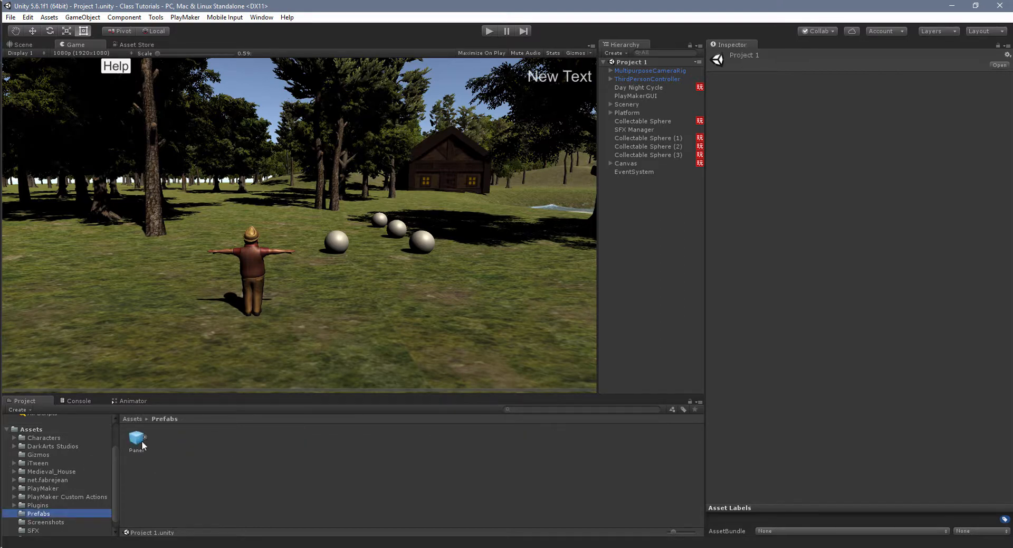
pyautogui.moveTo(137, 438); pyautogui.dragTo(625, 163)
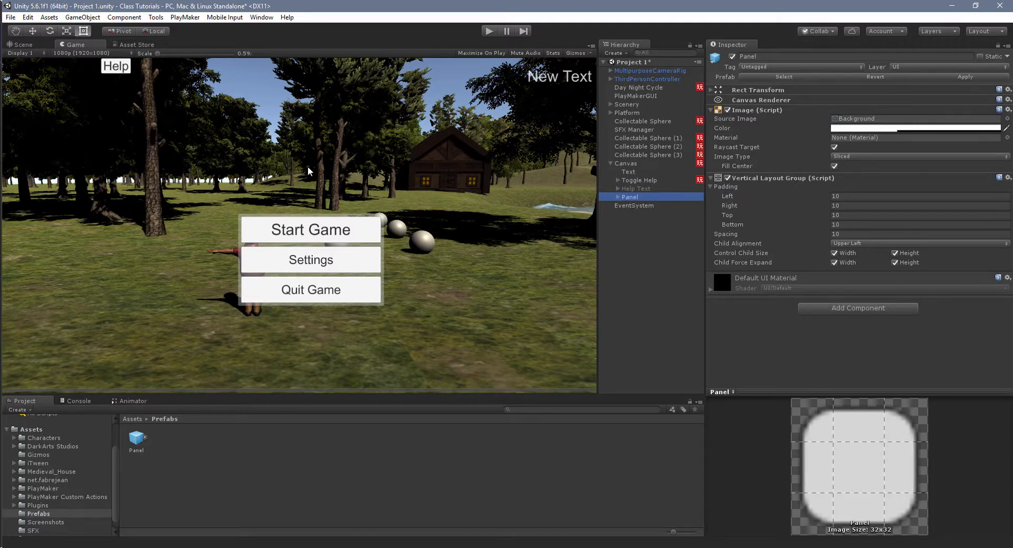
pyautogui.click(46, 44)
pyautogui.doubleClick(629, 198)
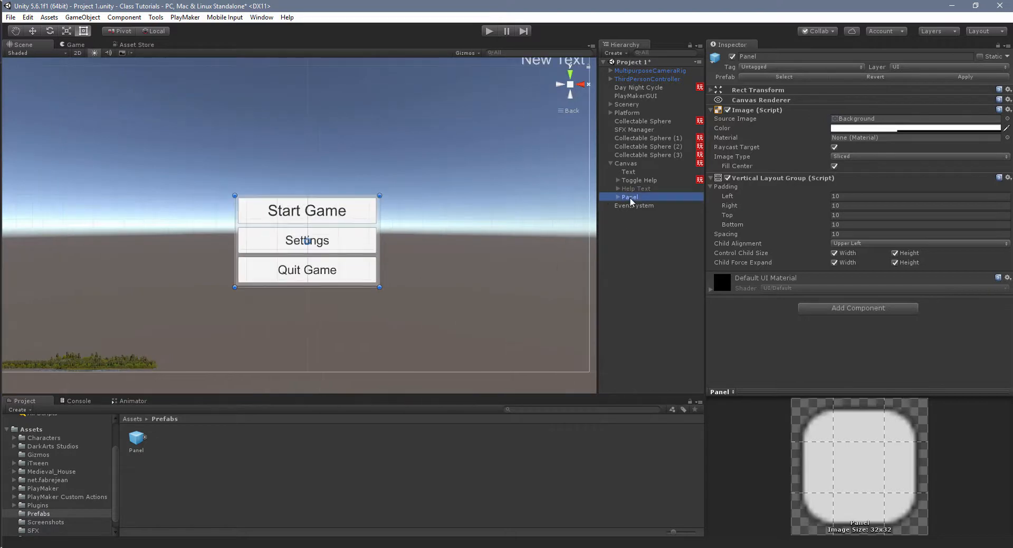
pyautogui.moveTo(220, 241); pyautogui.dragTo(282, 241)
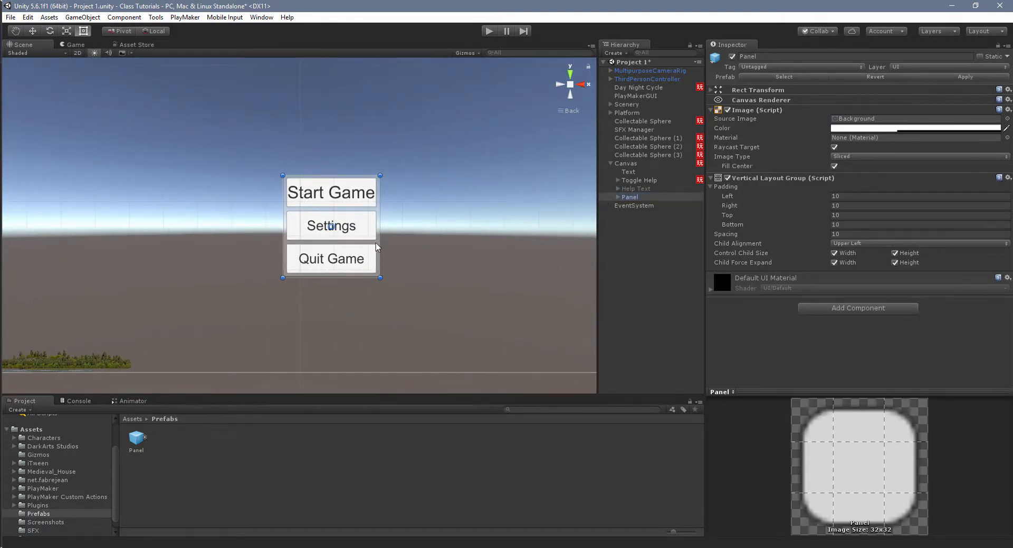
pyautogui.moveTo(376, 243); pyautogui.dragTo(351, 166)
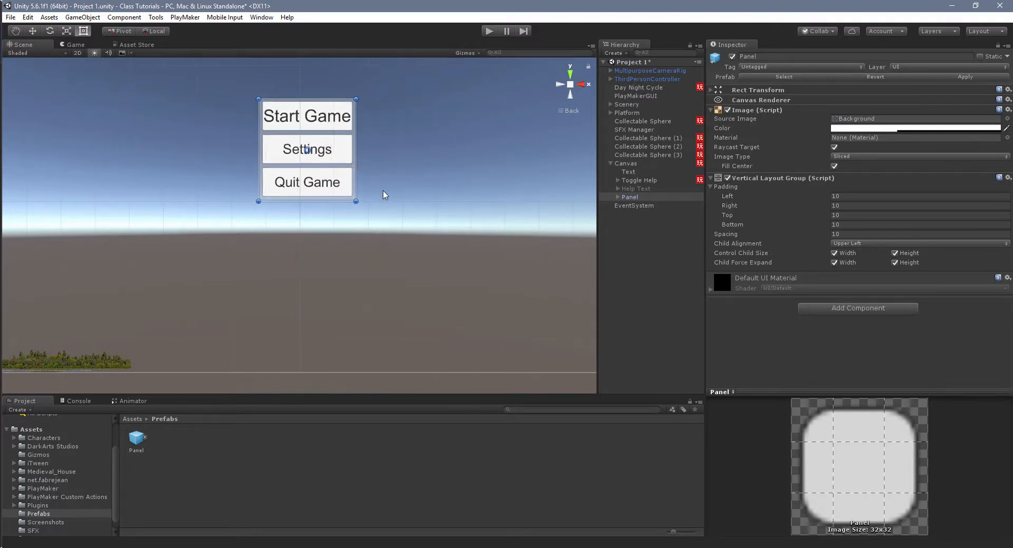
pyautogui.scroll(-5, 386, 191)
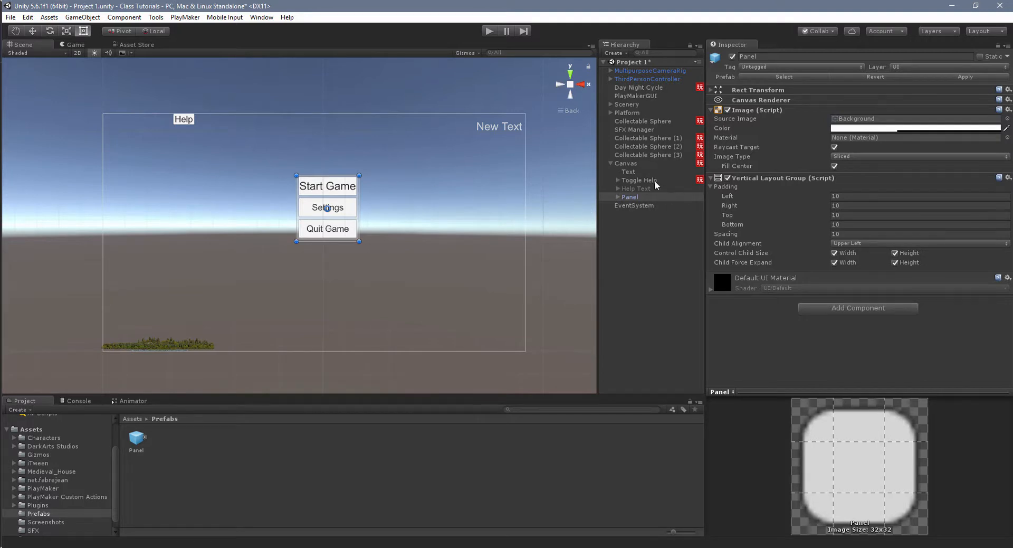
# - Add a new UI Button as a child of the Canvas
pyautogui.click(634, 164)
pyautogui.rightClick(634, 163)
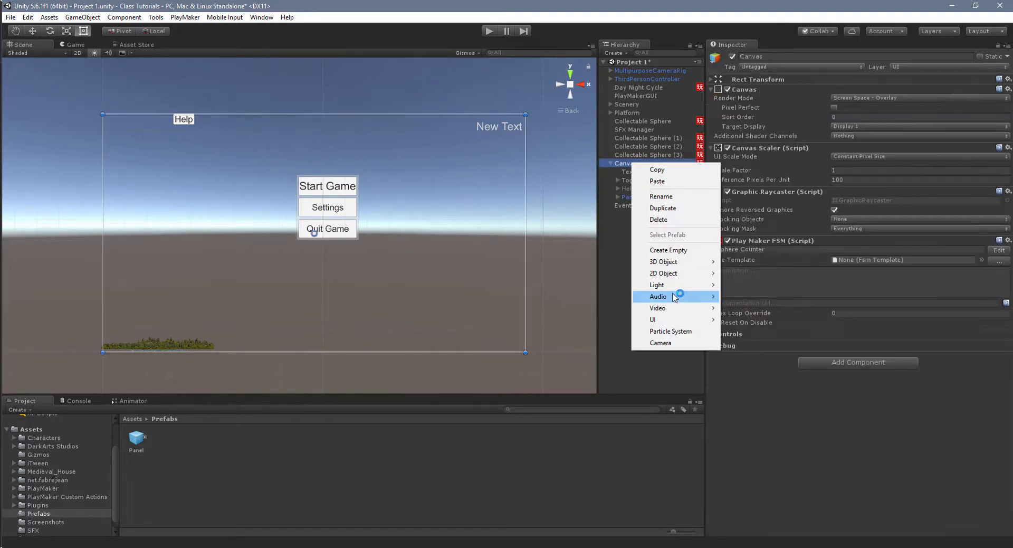
pyautogui.moveTo(680, 322)
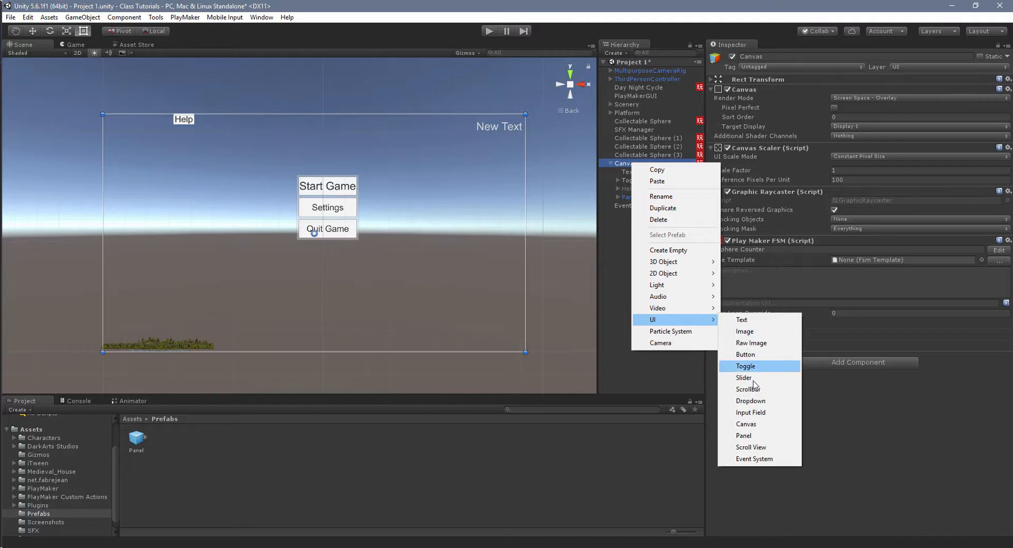
pyautogui.click(745, 354)
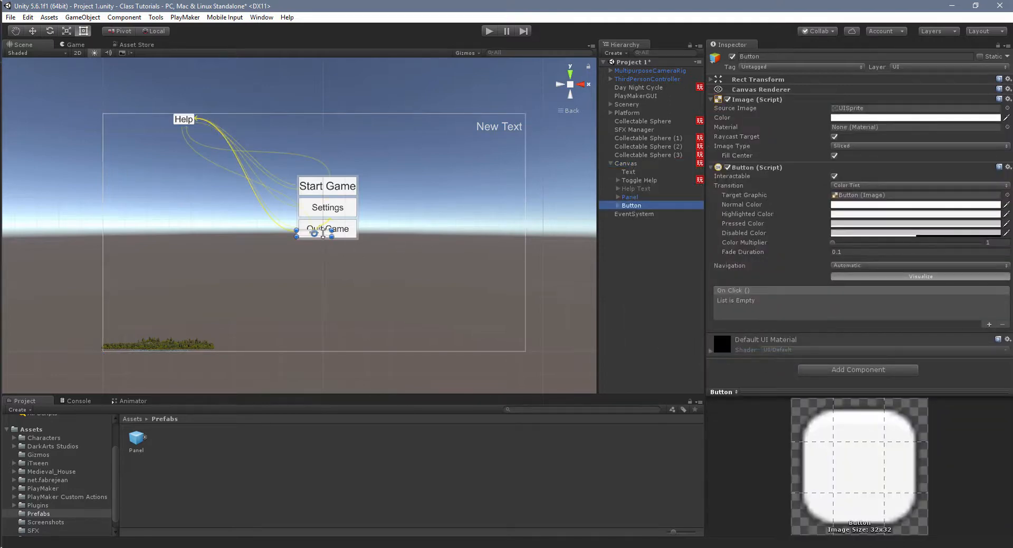
# - Place the new button directly beside the Help button and resize it to roughly match the Help button's size
pyautogui.moveTo(324, 232); pyautogui.dragTo(226, 117)
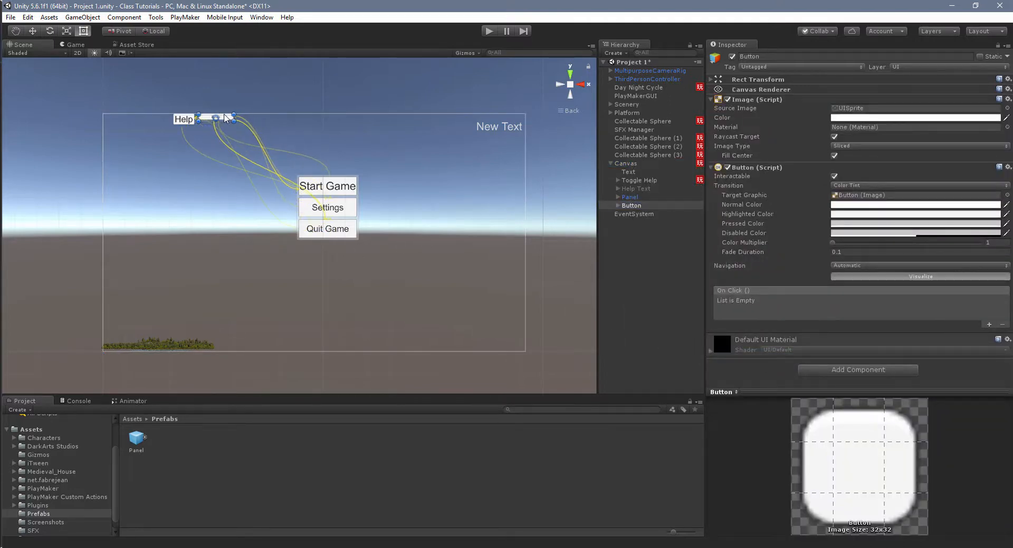
pyautogui.press('f')
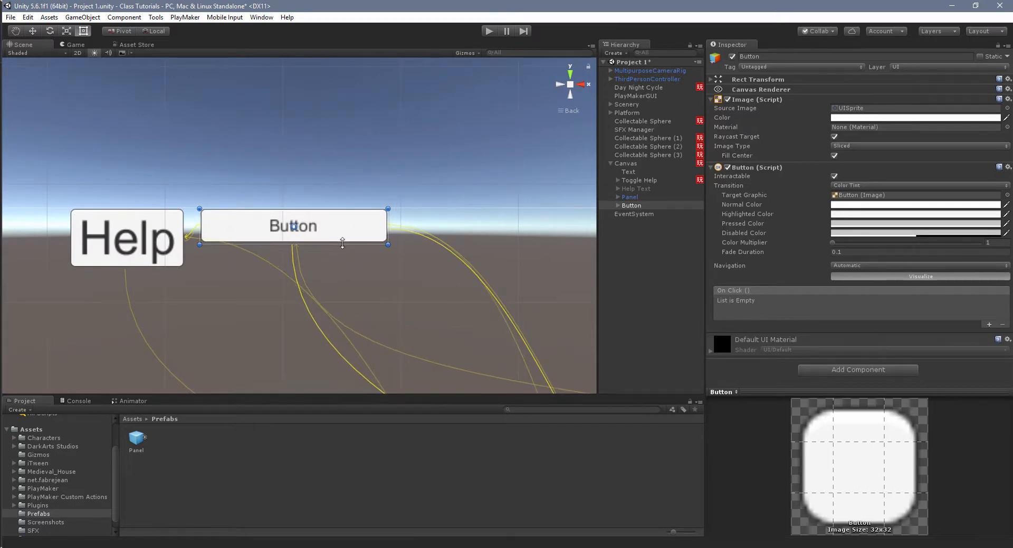
pyautogui.moveTo(340, 245); pyautogui.dragTo(340, 263)
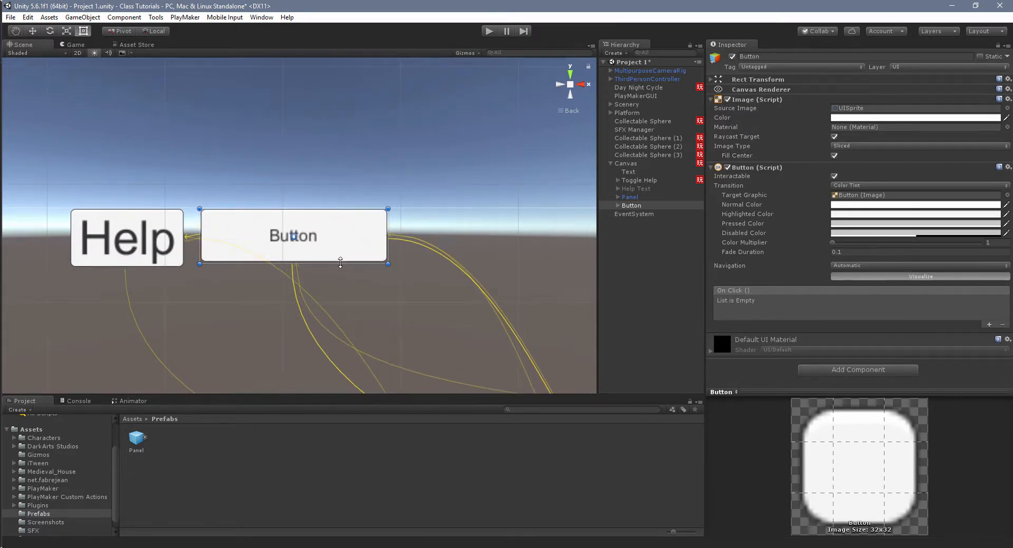
pyautogui.moveTo(389, 239); pyautogui.dragTo(331, 240)
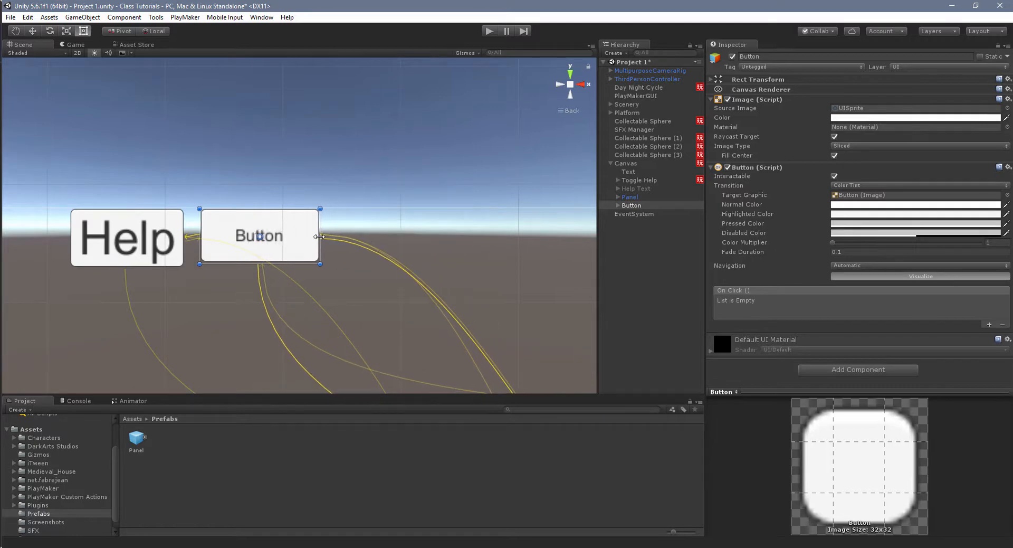
# - Expand the new button in the scene hierarchy and rename it to Option Button
pyautogui.click(619, 206)
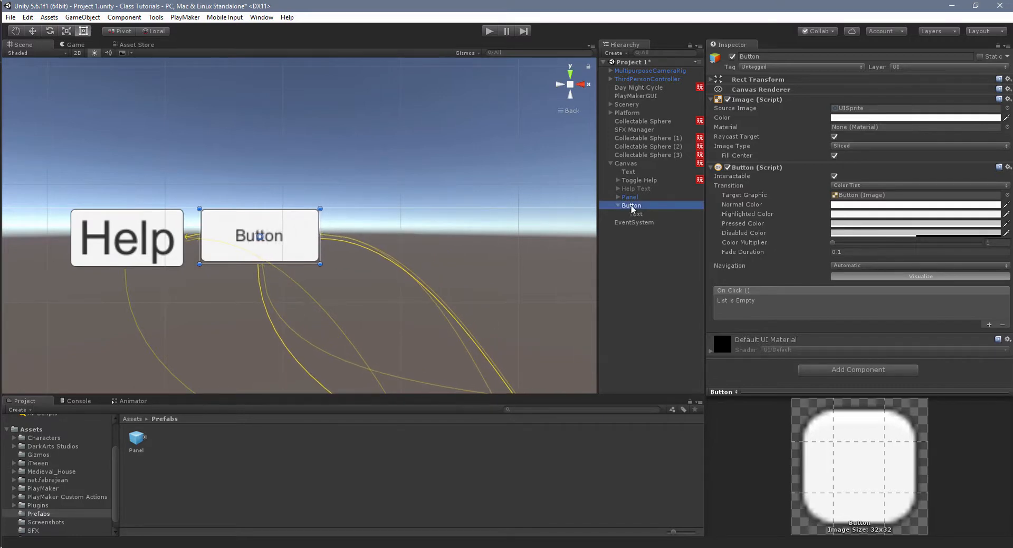
pyautogui.click(633, 206)
pyautogui.write('Opti')
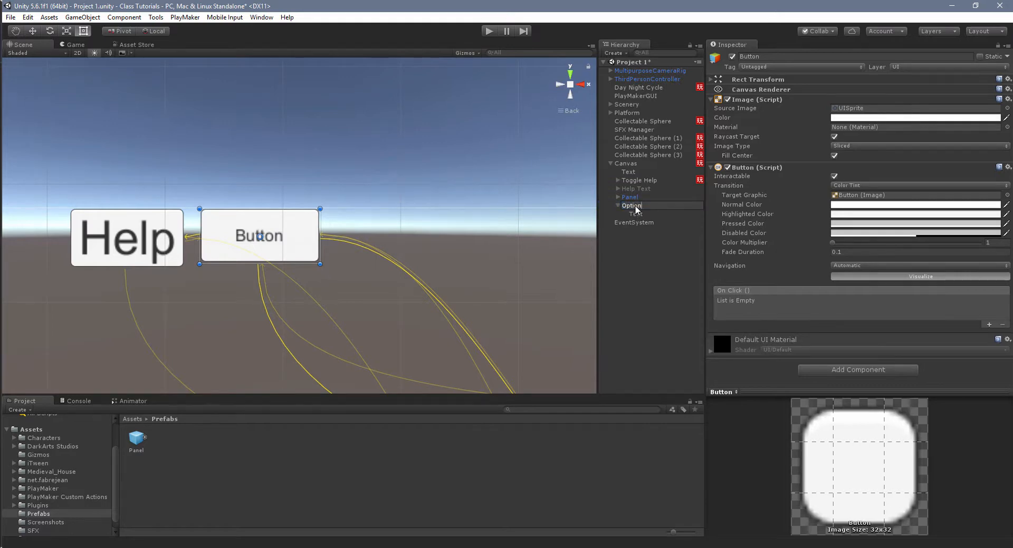
pyautogui.write('on Button')
pyautogui.press('Return')
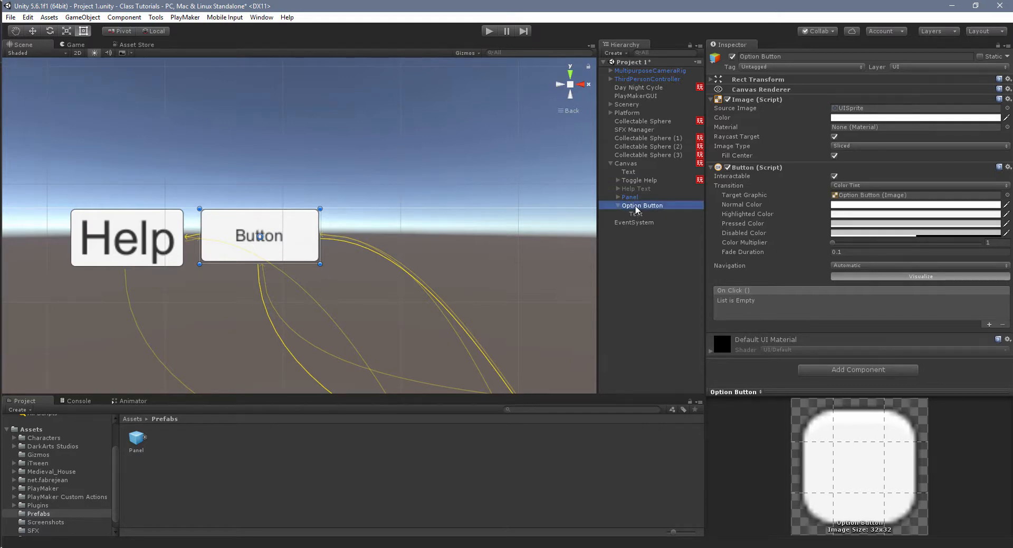
# - Change the Option Button's label text to Options and set its font size to 25
pyautogui.click(640, 214)
pyautogui.click(829, 119)
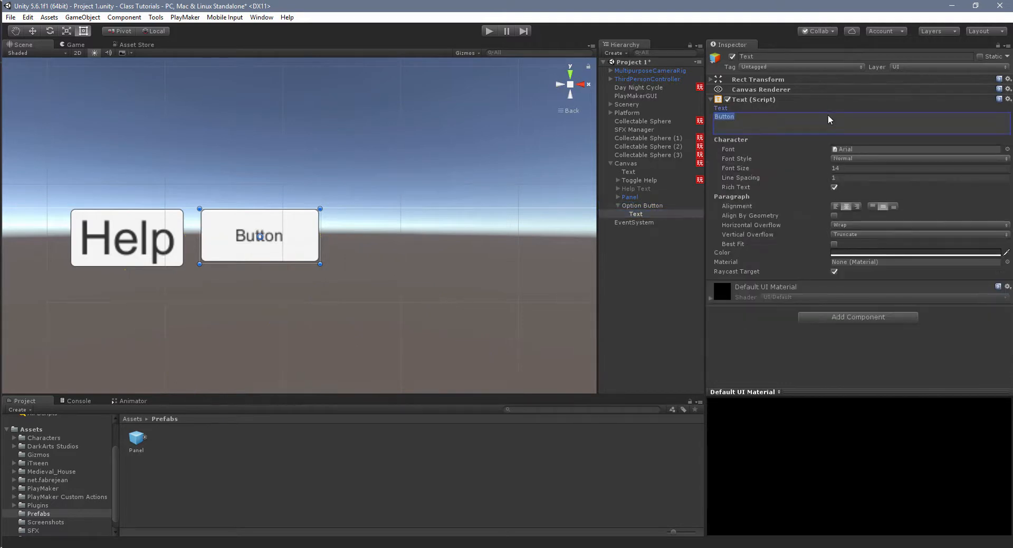
pyautogui.write('Opt')
pyautogui.press('BackSpace')
pyautogui.press('BackSpace')
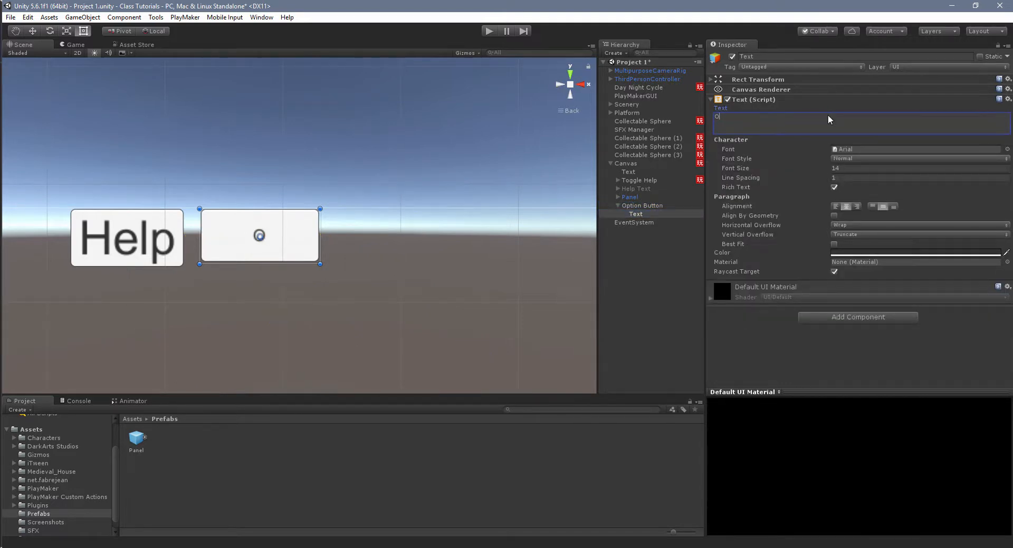
pyautogui.write('ptions')
pyautogui.press('Return')
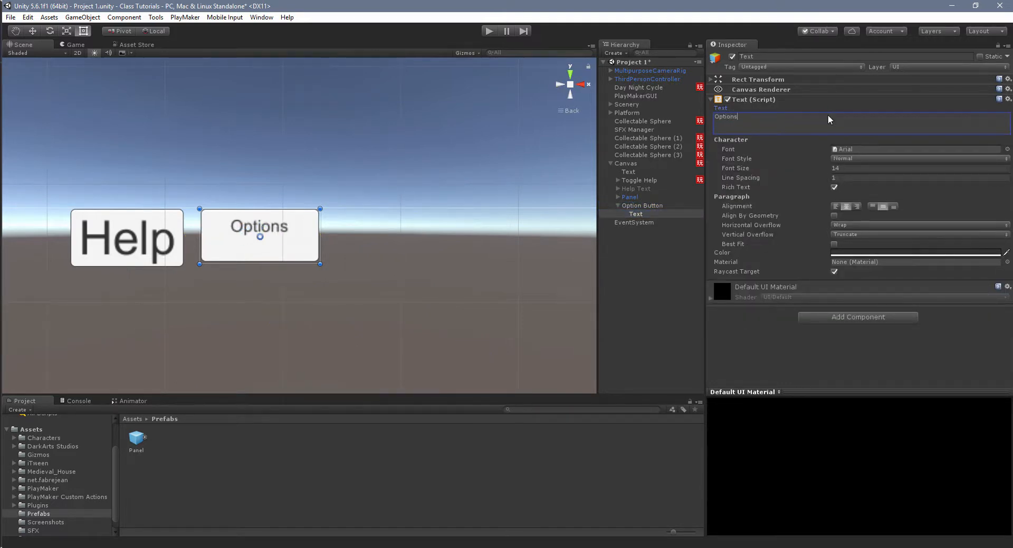
pyautogui.press('BackSpace')
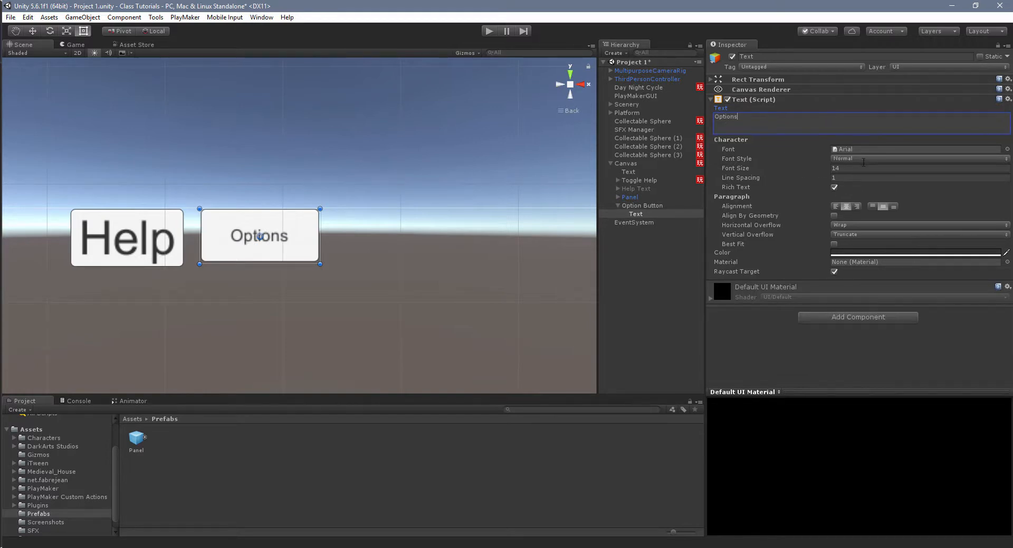
pyautogui.click(855, 168)
pyautogui.write('25')
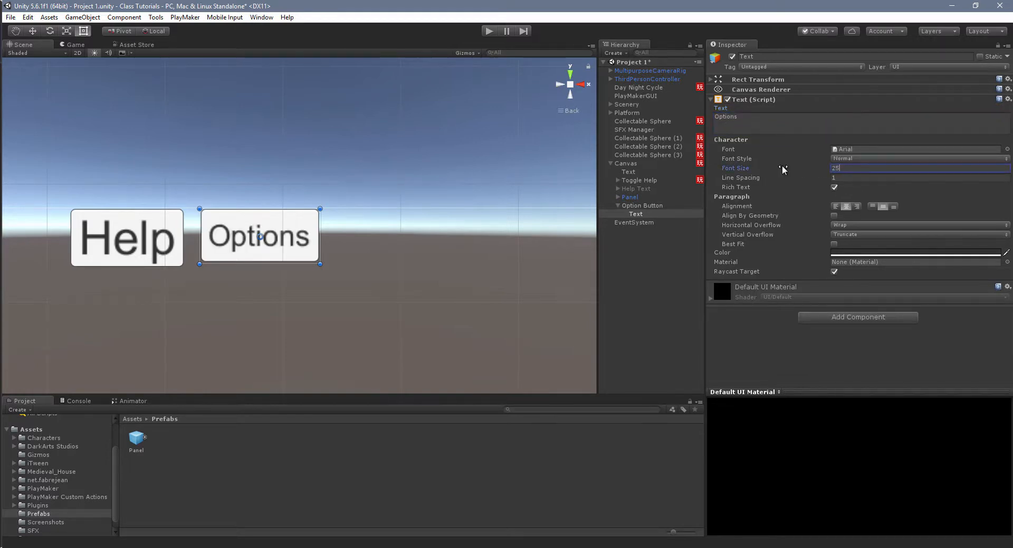
# - Copy the Play Maker FSM component from Toggle Help and paste it as a new component on Option Button
pyautogui.click(656, 206)
pyautogui.scroll(-4, 439, 250)
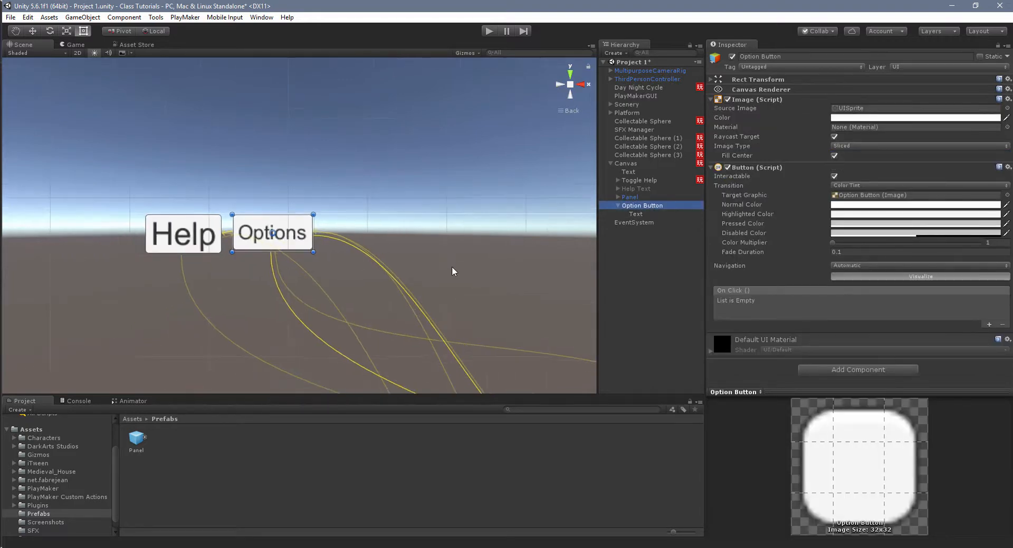
pyautogui.moveTo(454, 268); pyautogui.dragTo(254, 100, button='middle')
pyautogui.scroll(-4, 245, 107)
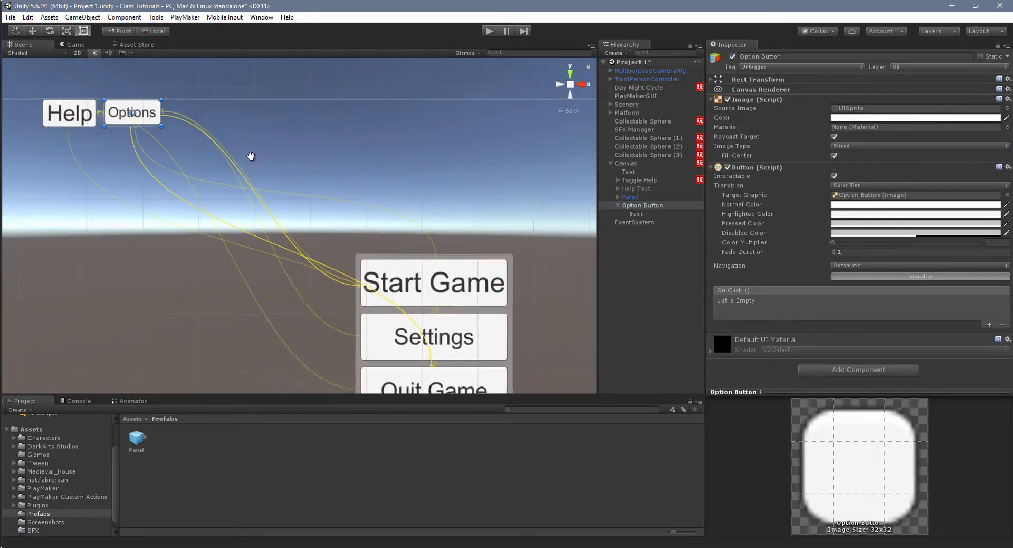
pyautogui.moveTo(314, 272); pyautogui.dragTo(297, 236, button='middle')
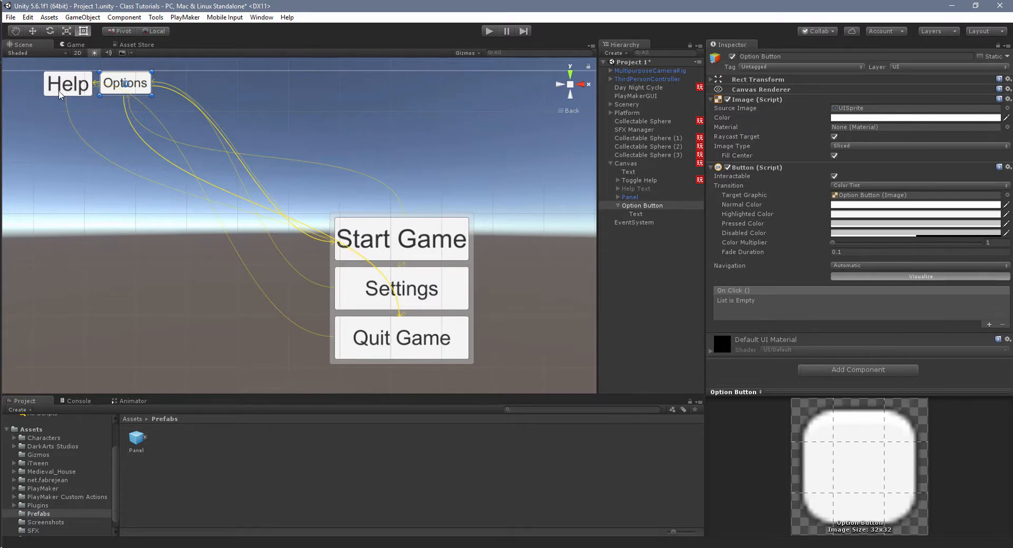
pyautogui.click(643, 181)
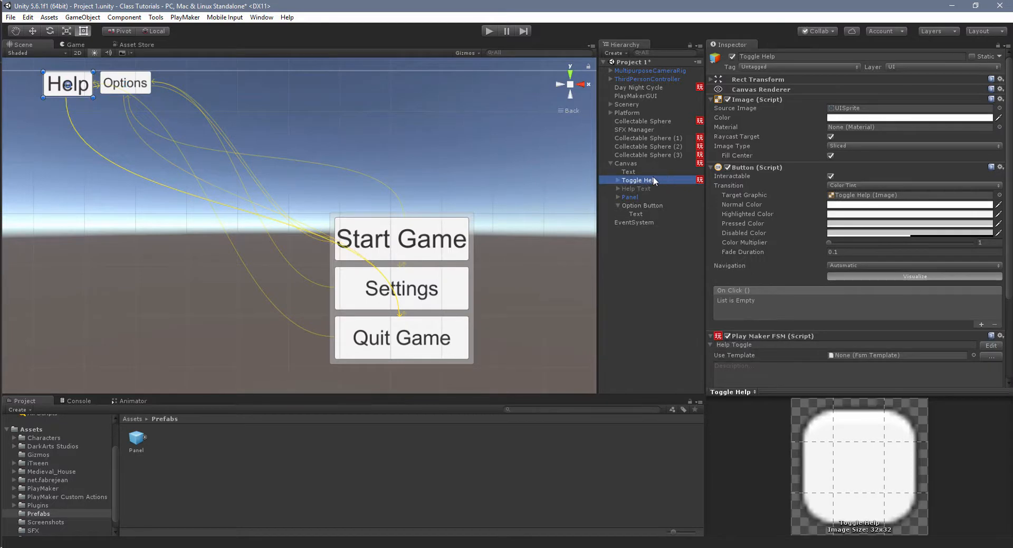
pyautogui.click(1000, 336)
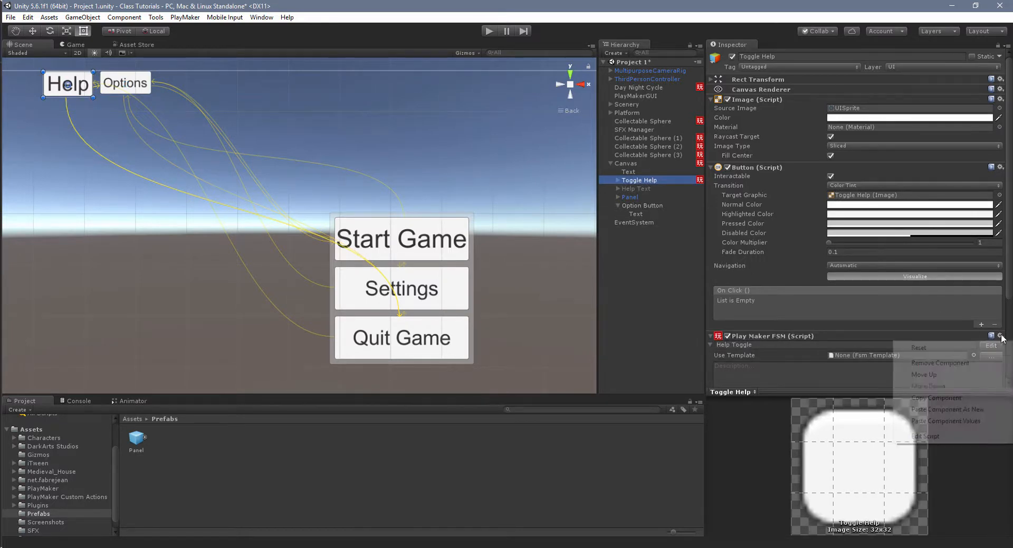
pyautogui.click(963, 399)
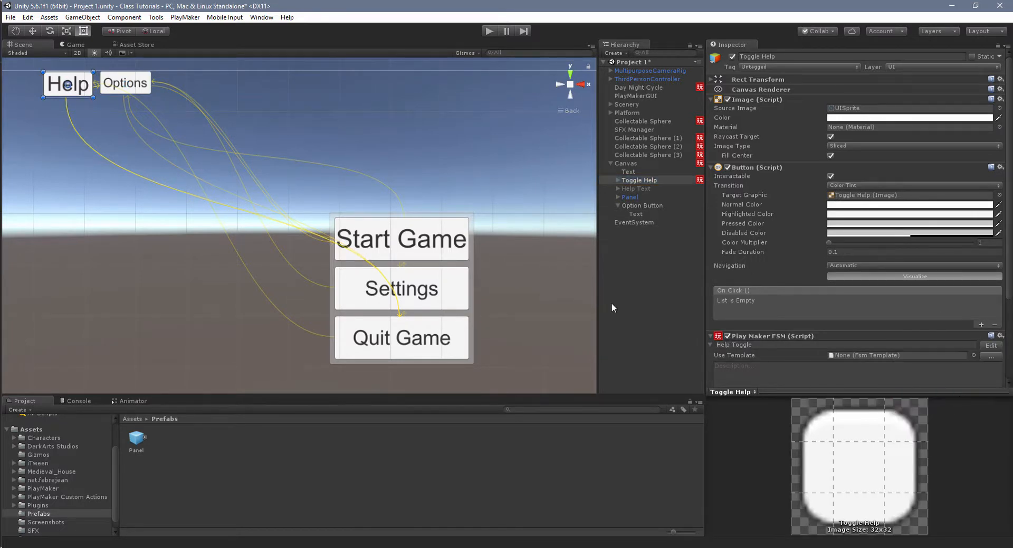
pyautogui.click(655, 206)
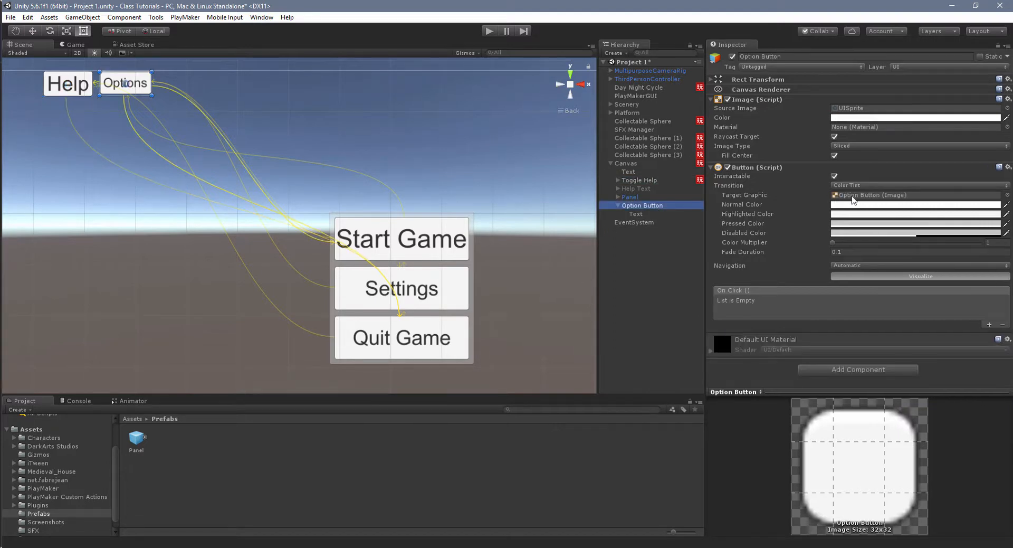
pyautogui.click(1008, 167)
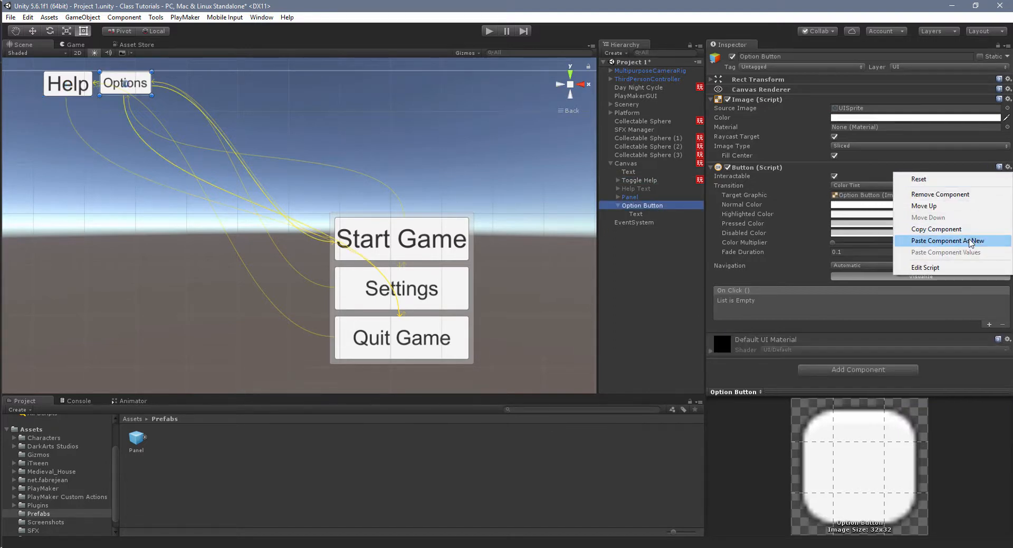
pyautogui.click(972, 242)
# - Rename the pasted FSM to Toggle Options Menu and open its Toggle Help Window state for editing in PlayMaker
pyautogui.click(924, 345)
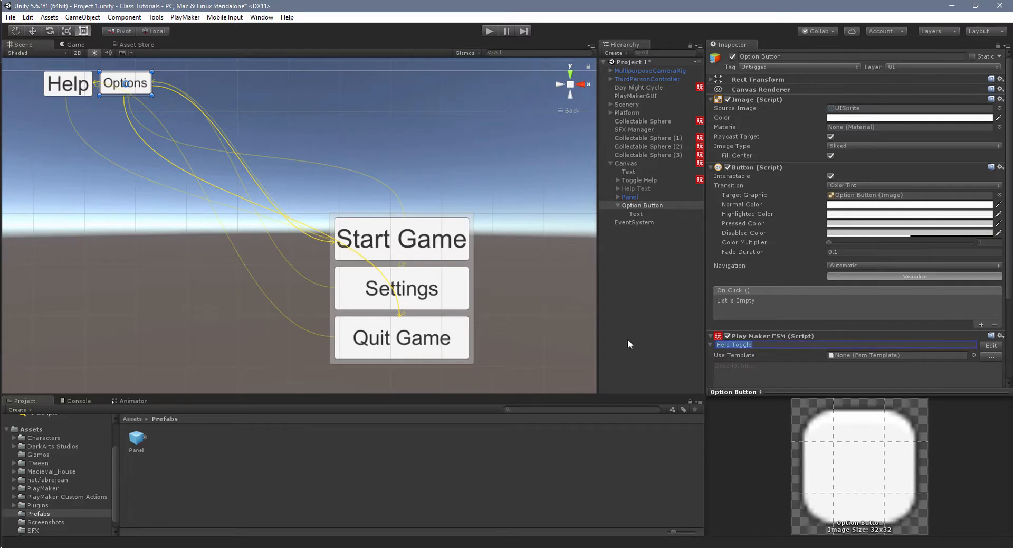
pyautogui.write('Tpogg')
pyautogui.press('BackSpace')
pyautogui.press('BackSpace')
pyautogui.press('BackSpace')
pyautogui.press('BackSpace')
pyautogui.write('oggle Options Men')
pyautogui.click(992, 345)
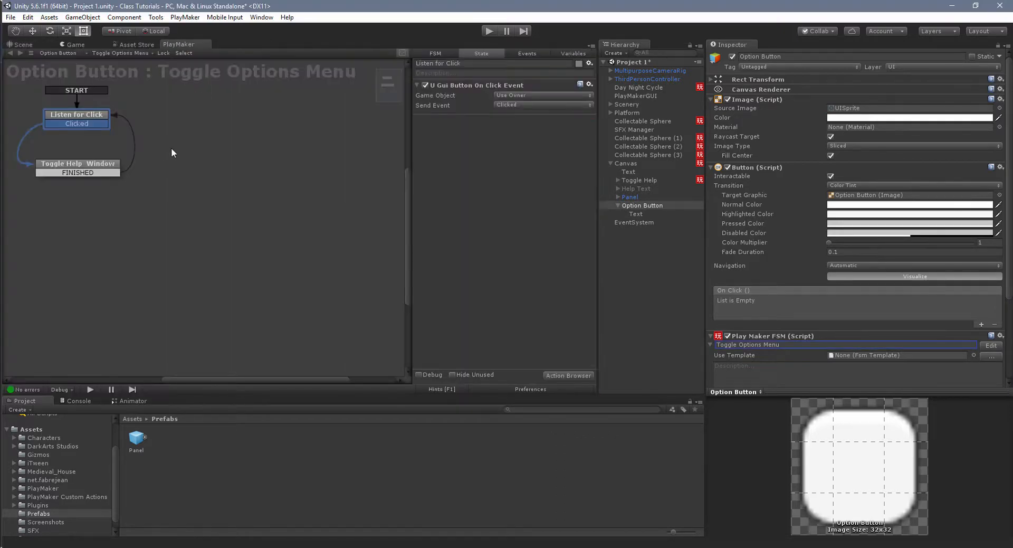
pyautogui.moveTo(180, 191); pyautogui.dragTo(310, 239, button='middle')
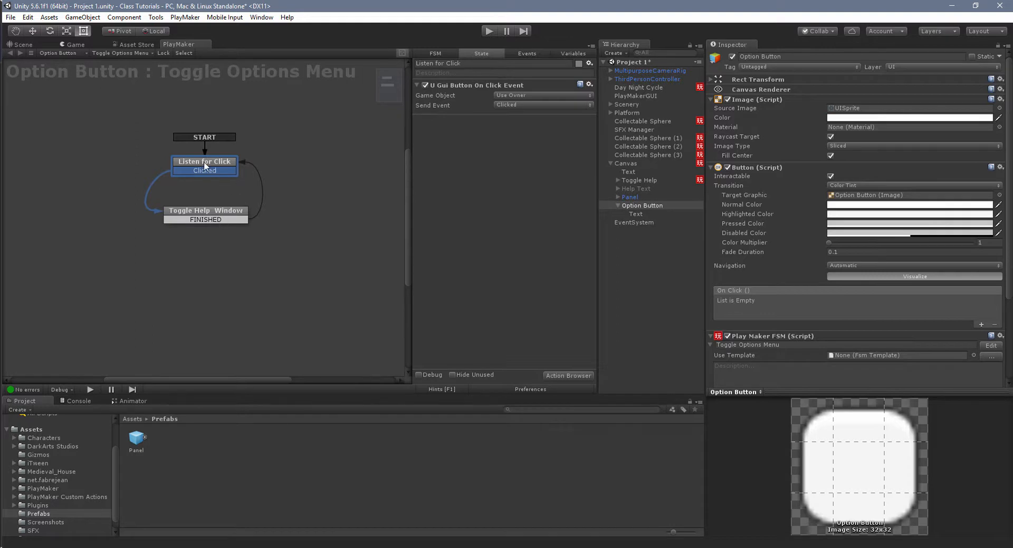
pyautogui.click(219, 214)
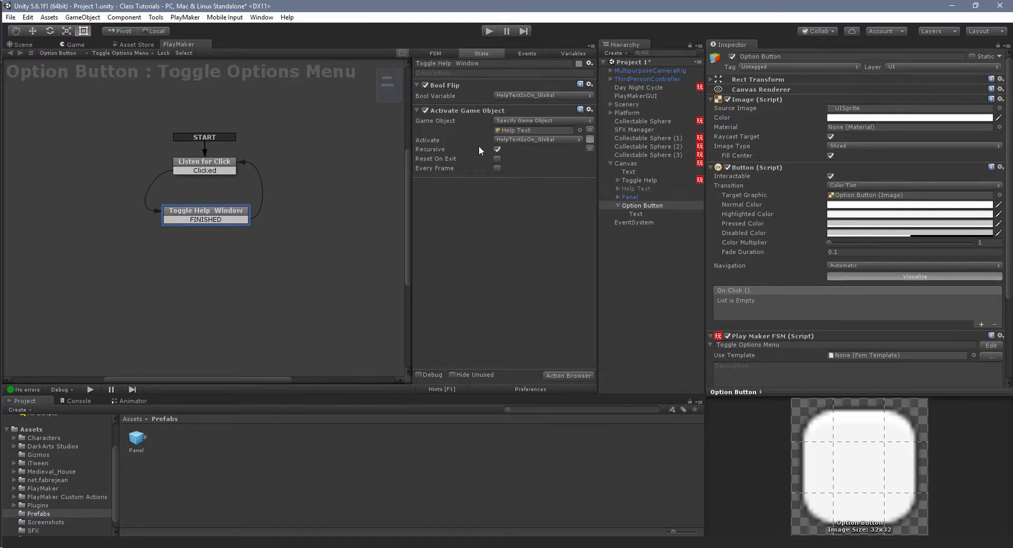
# - Add a global Bool variable named OptionMenuIsOpen in PlayMaker
pyautogui.click(570, 53)
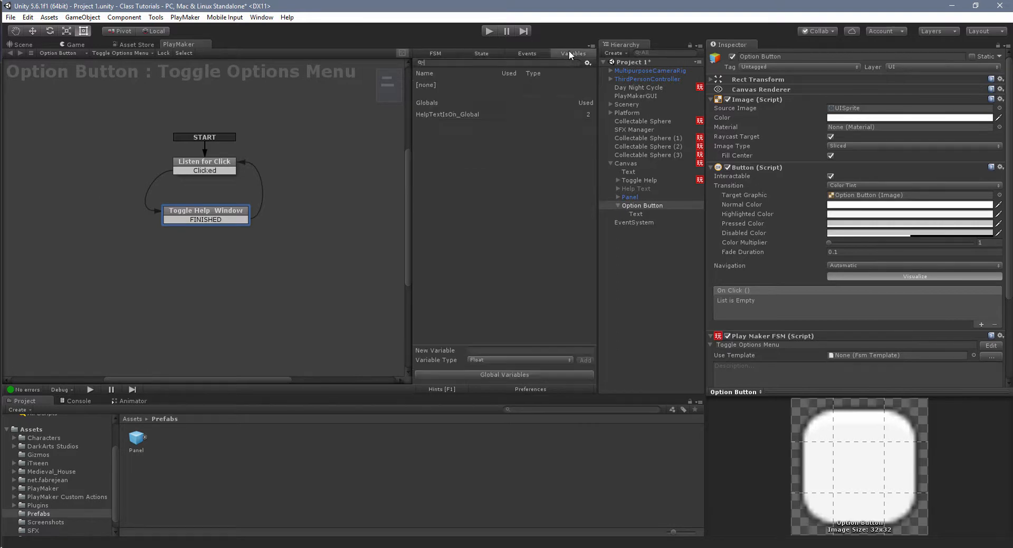
pyautogui.click(542, 375)
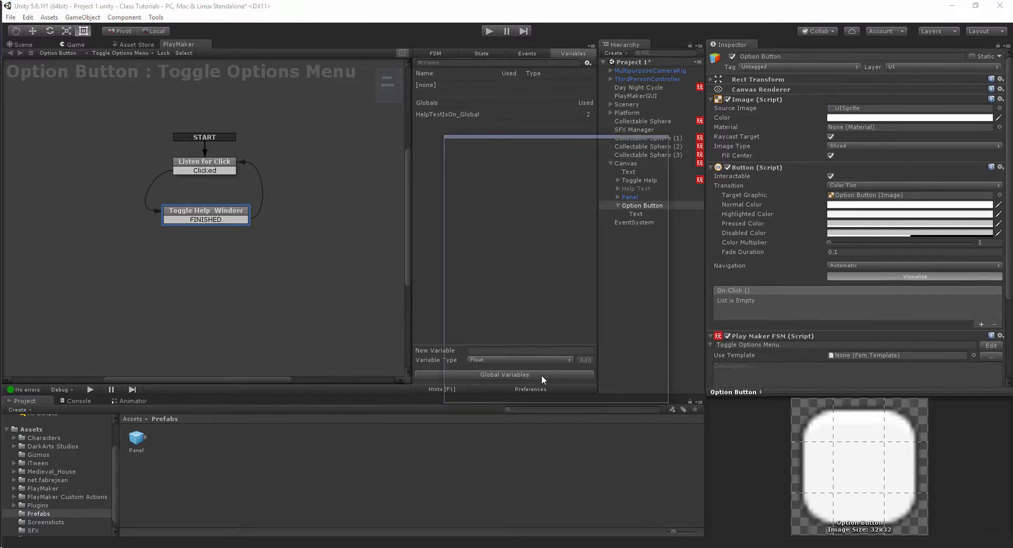
pyautogui.click(536, 267)
pyautogui.click(538, 346)
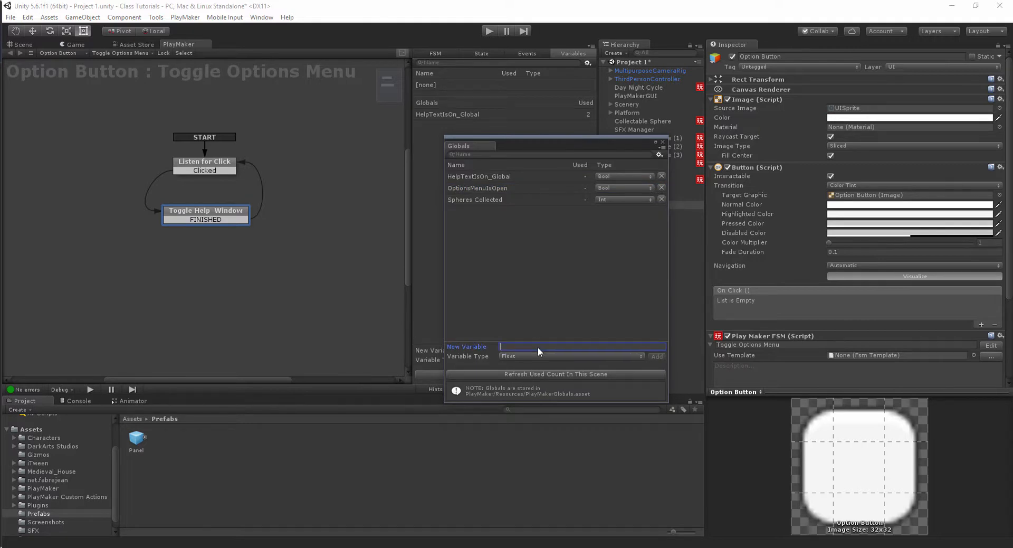
pyautogui.write('OptionMenuIsOpen')
pyautogui.click(619, 355)
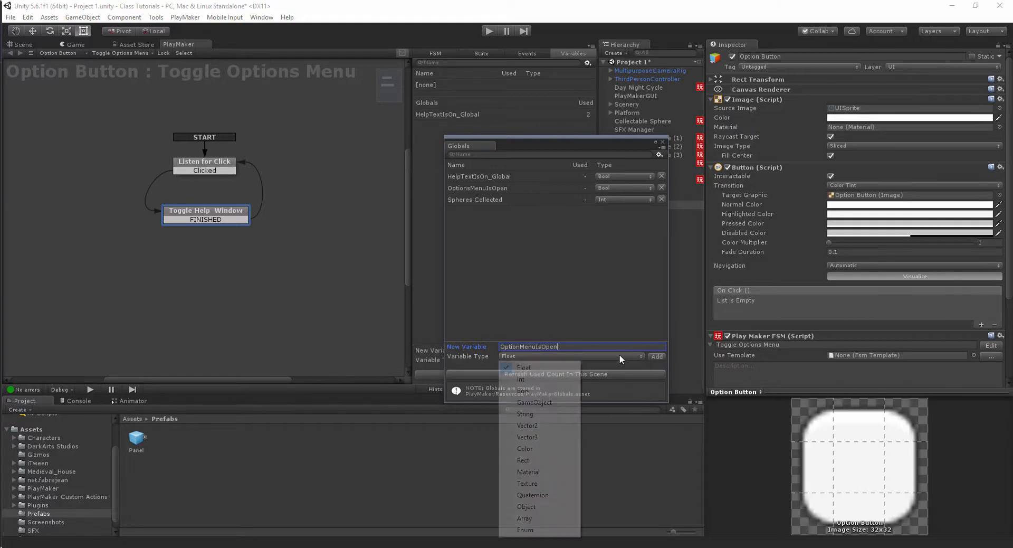
pyautogui.click(559, 391)
pyautogui.click(659, 357)
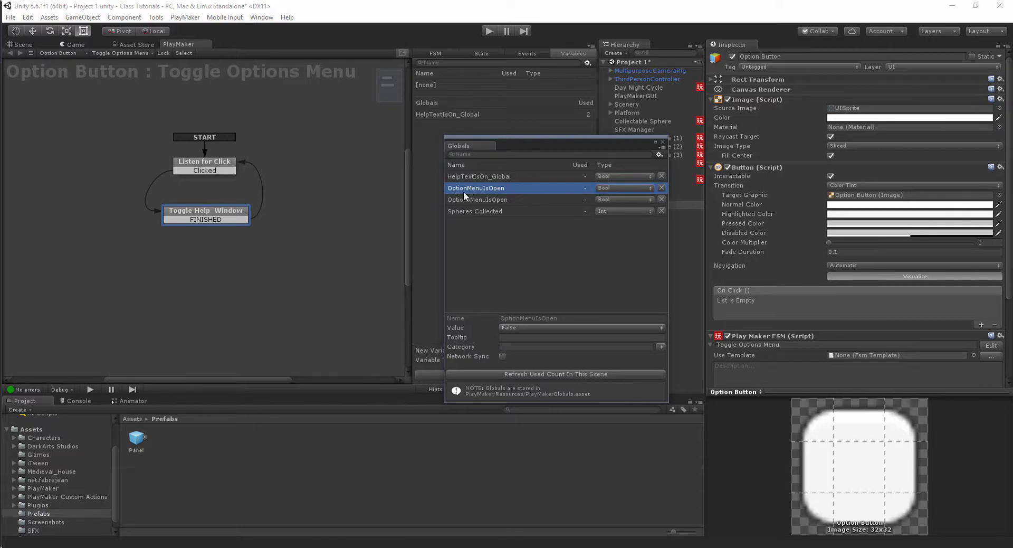
# - Delete the duplicate global variable OptionsMenuIsOpen and close the Globals window
pyautogui.click(662, 199)
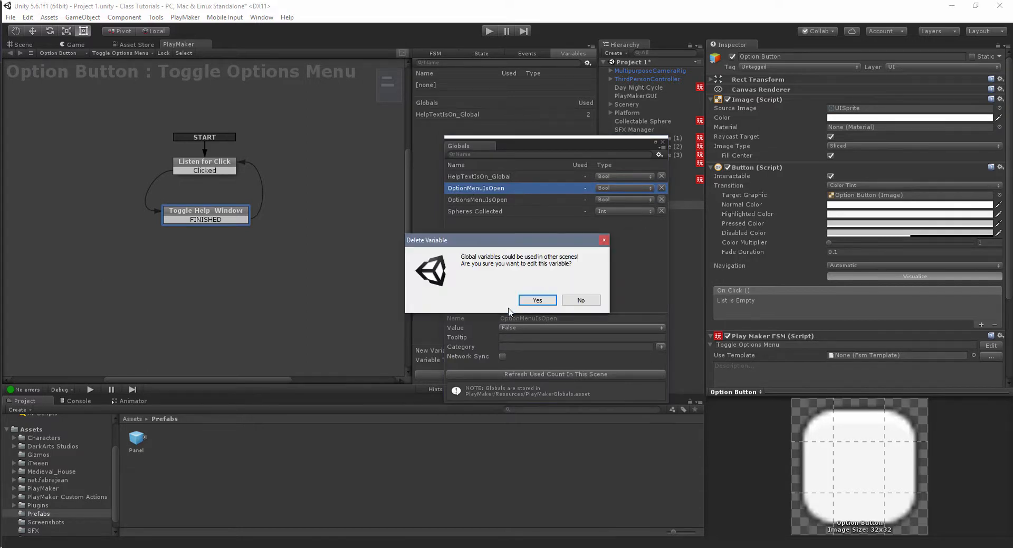
pyautogui.click(524, 303)
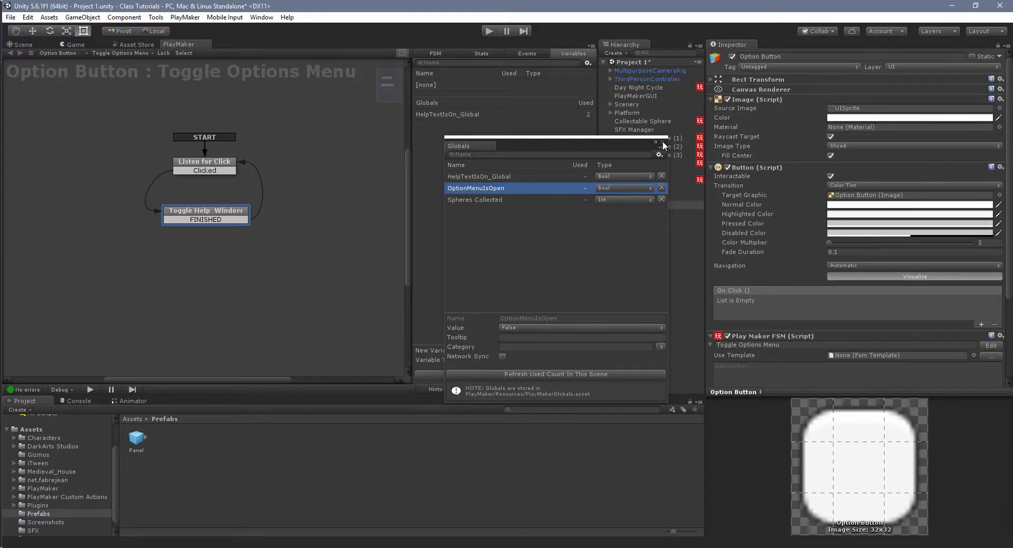
pyautogui.click(664, 144)
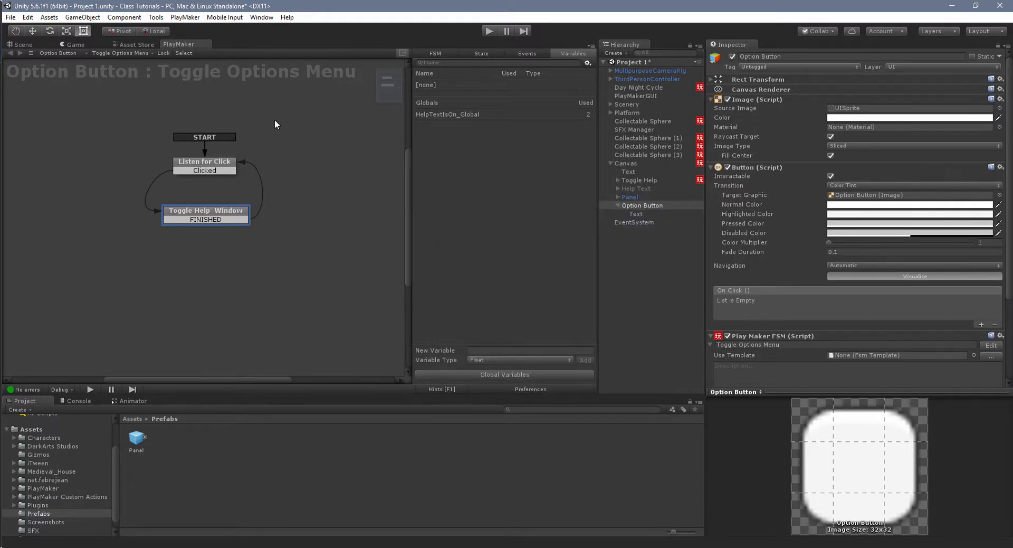
# - In the Toggle Help Window state, set the Bool Flip variable and the Activate Game Object's Activate value to the global OptionMenuIsOpen
pyautogui.click(227, 211)
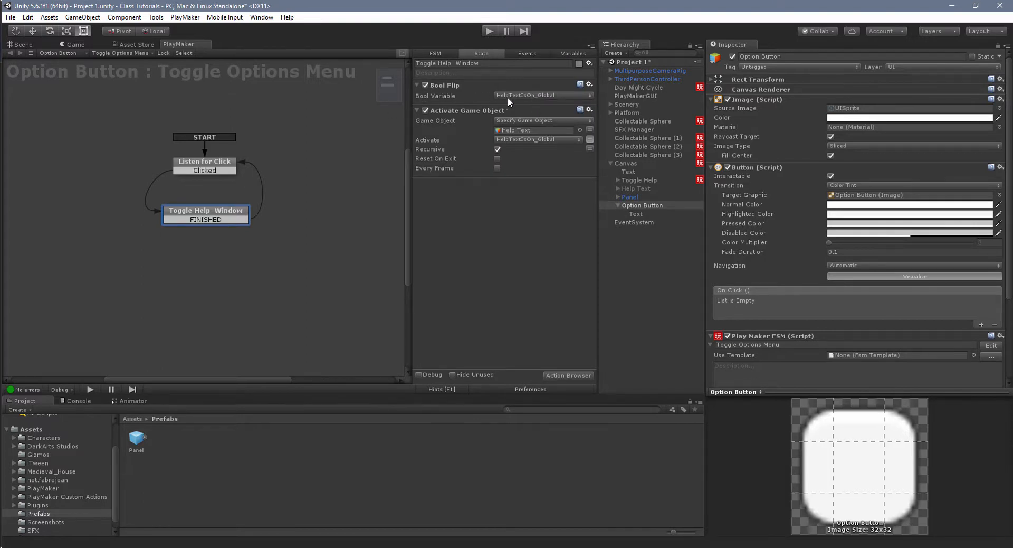
pyautogui.click(523, 96)
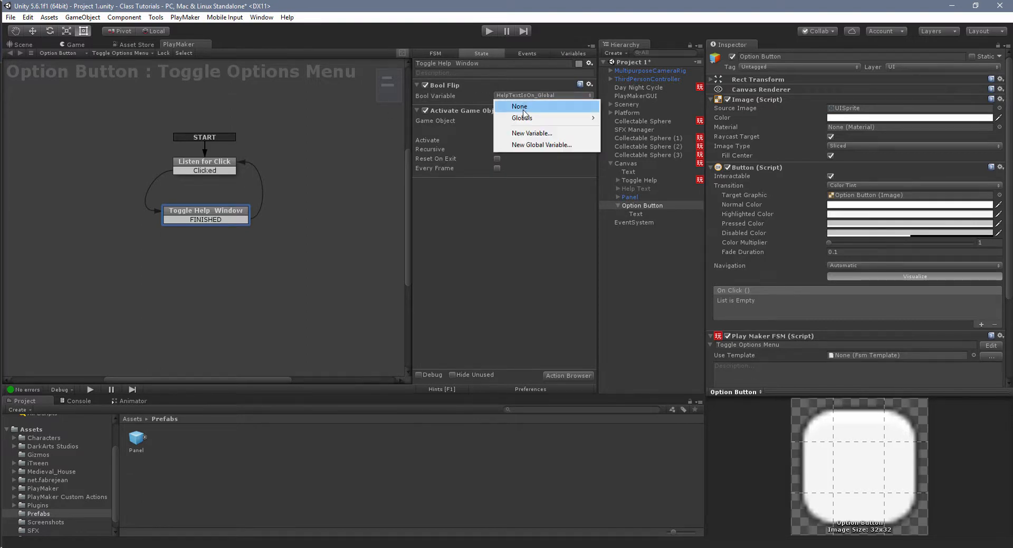
pyautogui.moveTo(522, 119)
pyautogui.click(633, 130)
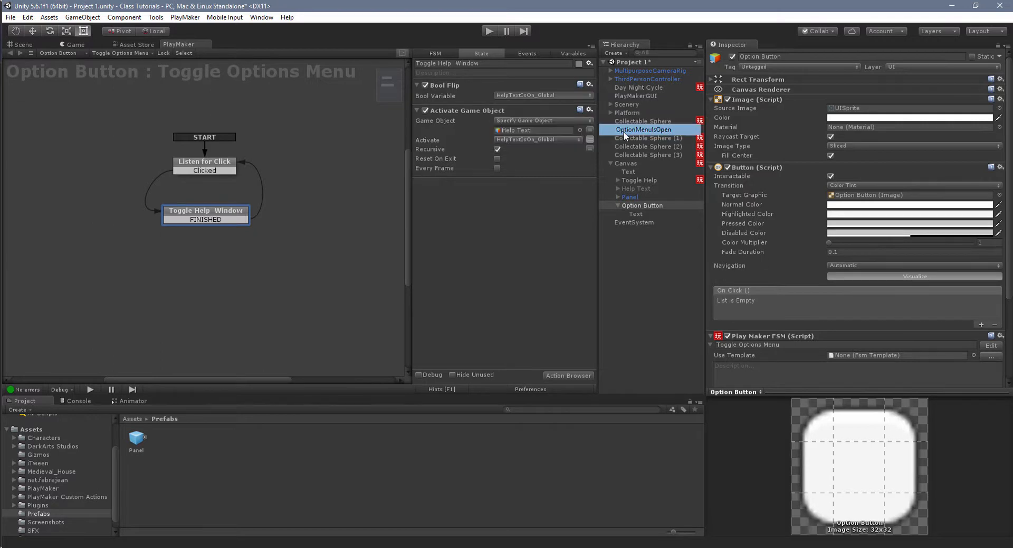
pyautogui.click(532, 139)
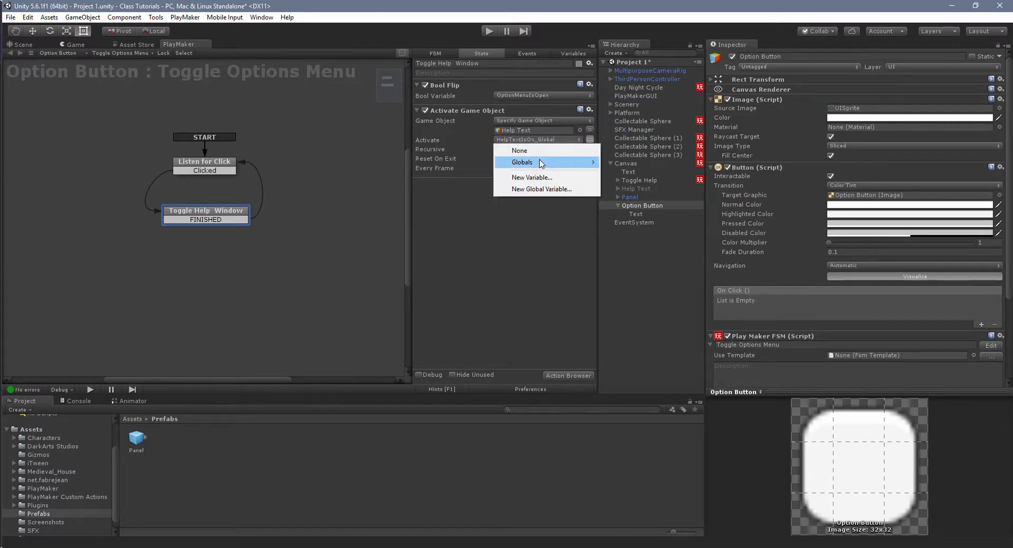
pyautogui.moveTo(542, 162)
pyautogui.click(655, 172)
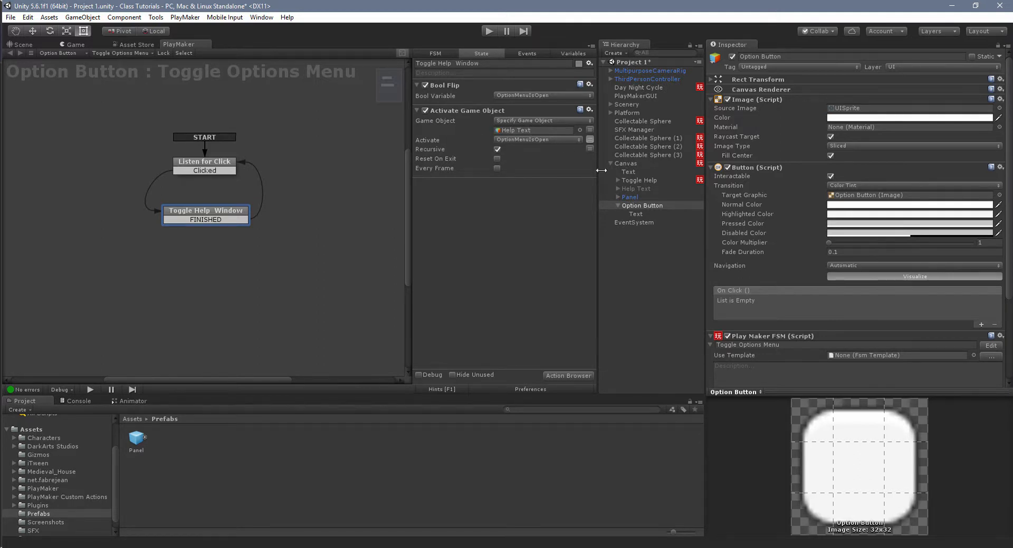
# - Assign the Canvas's Panel as the Activate Game Object target, rename it Option Panel, and return to the Option Button's FSM
pyautogui.moveTo(644, 206); pyautogui.dragTo(549, 137)
pyautogui.click(631, 197)
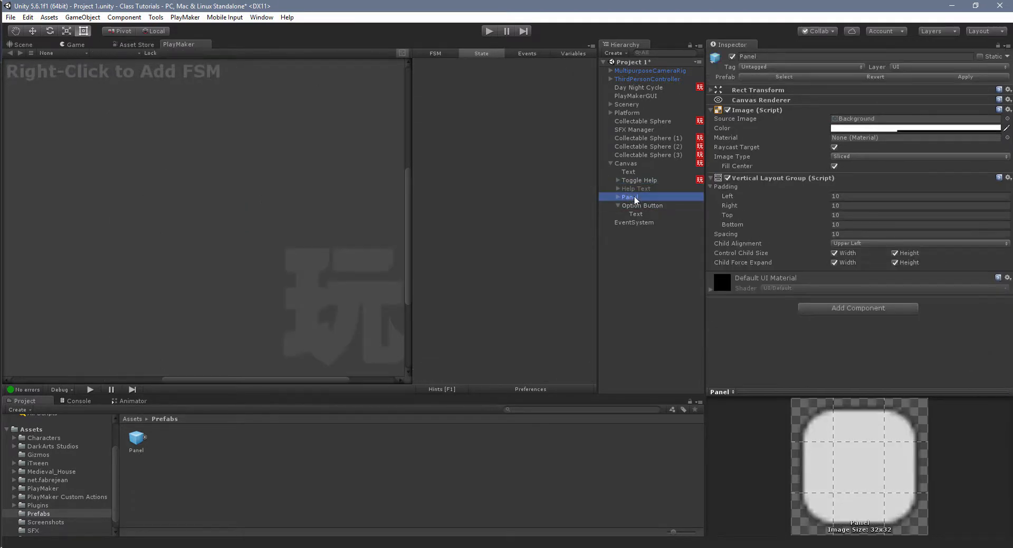
pyautogui.click(635, 198)
pyautogui.write('Option')
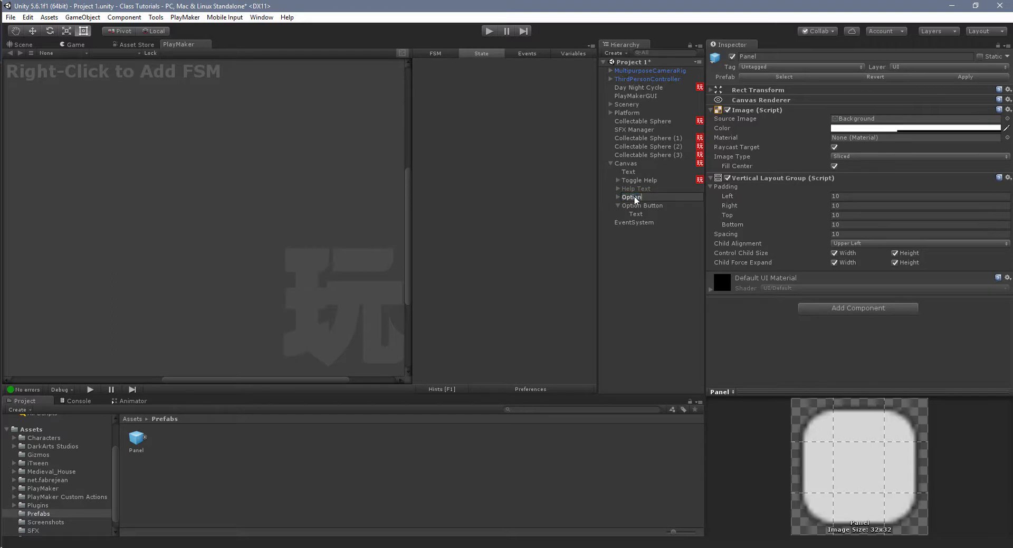
pyautogui.write(' Panel')
pyautogui.press('Return')
pyautogui.click(638, 205)
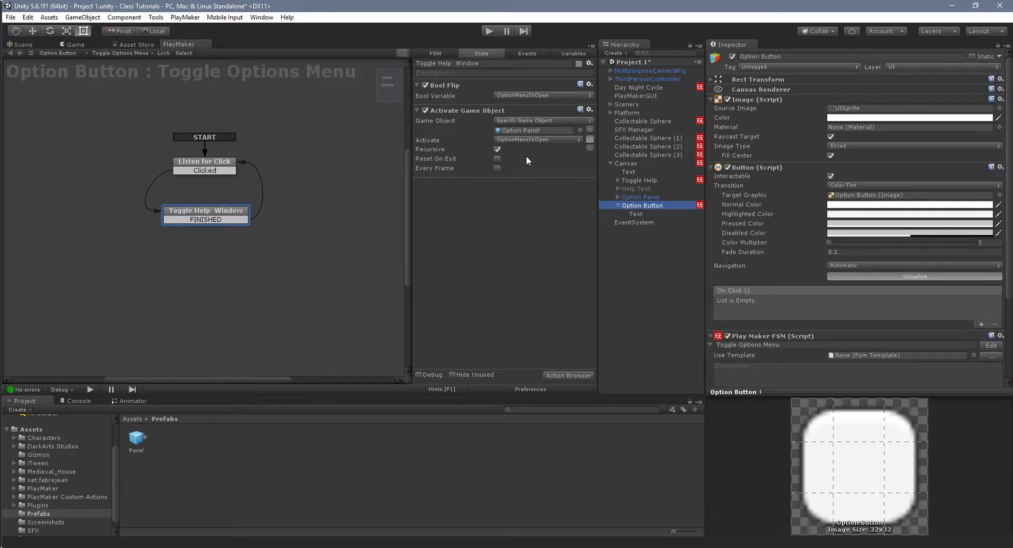
# - Run the game and test toggling the option panel with the Options button
pyautogui.click(489, 31)
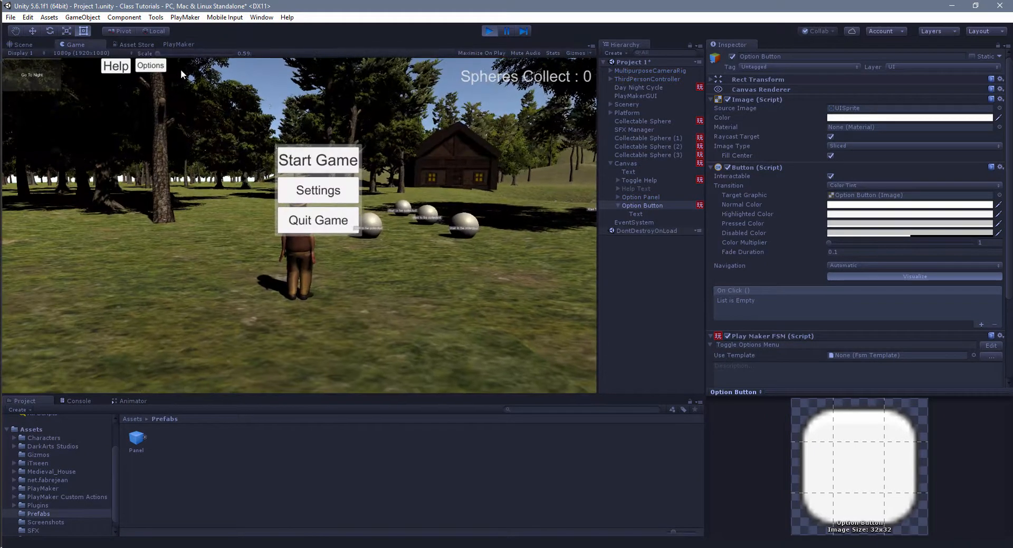
pyautogui.click(155, 67)
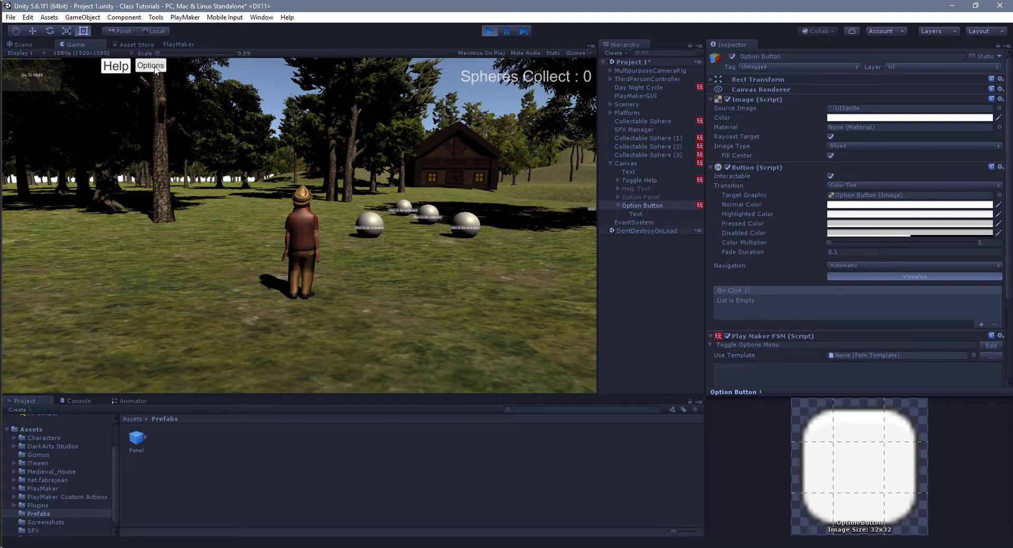
# - Show and hide the option panel repeatedly with the in-game Options button, and stop the game
pyautogui.click(155, 67)
pyautogui.doubleClick(155, 68)
pyautogui.click(155, 67)
pyautogui.click(156, 67)
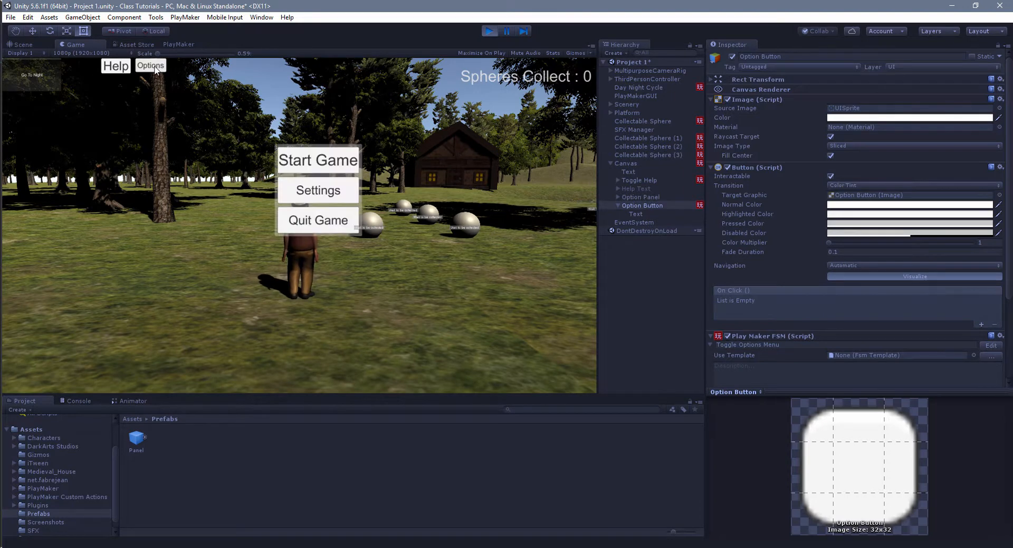
pyautogui.click(156, 67)
pyautogui.click(155, 67)
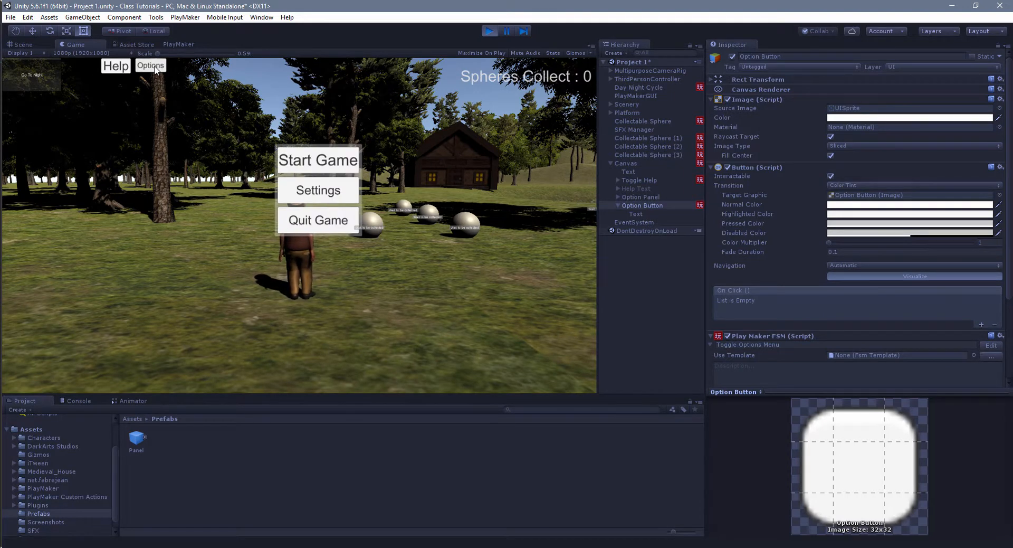
pyautogui.click(155, 68)
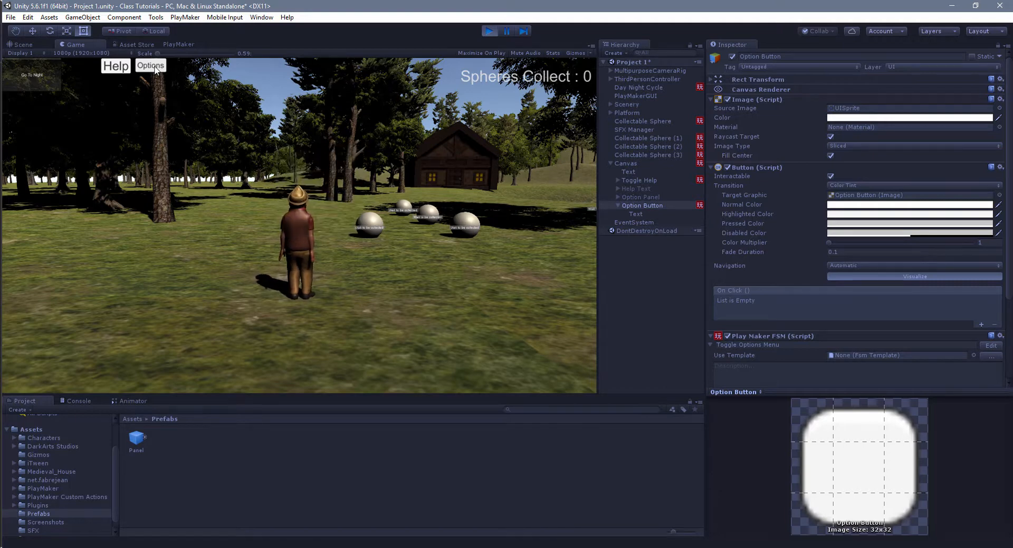
pyautogui.click(156, 67)
pyautogui.click(156, 67)
pyautogui.click(155, 68)
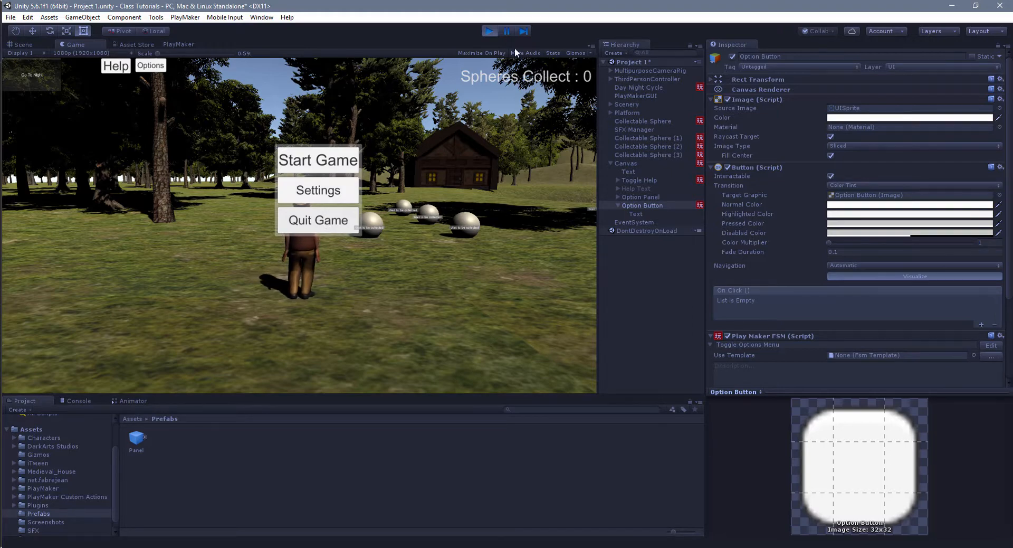
pyautogui.click(489, 31)
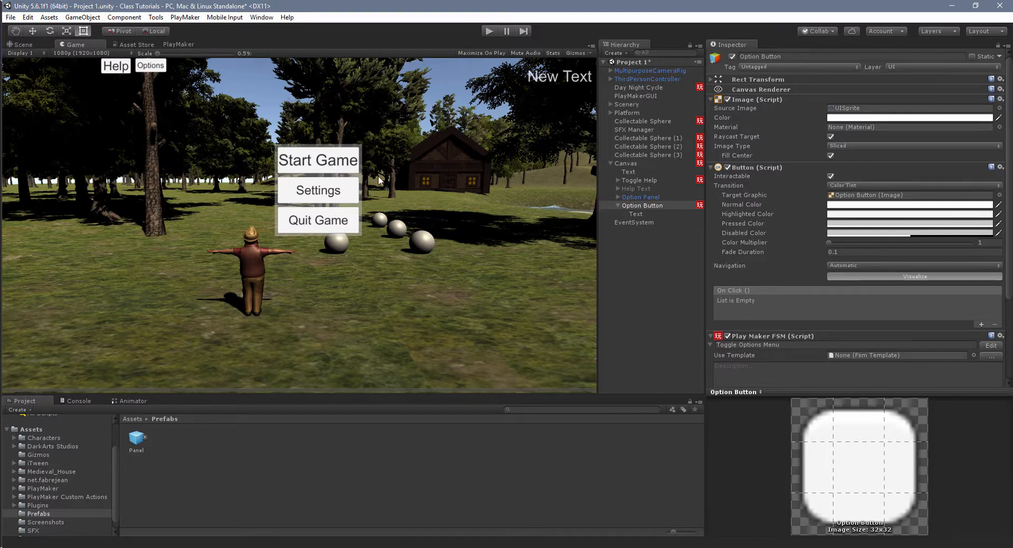
# - Open the Load Game state of the Option Panel's Start Button FSM and enable editing of the prefab instance
pyautogui.click(616, 196)
pyautogui.click(635, 204)
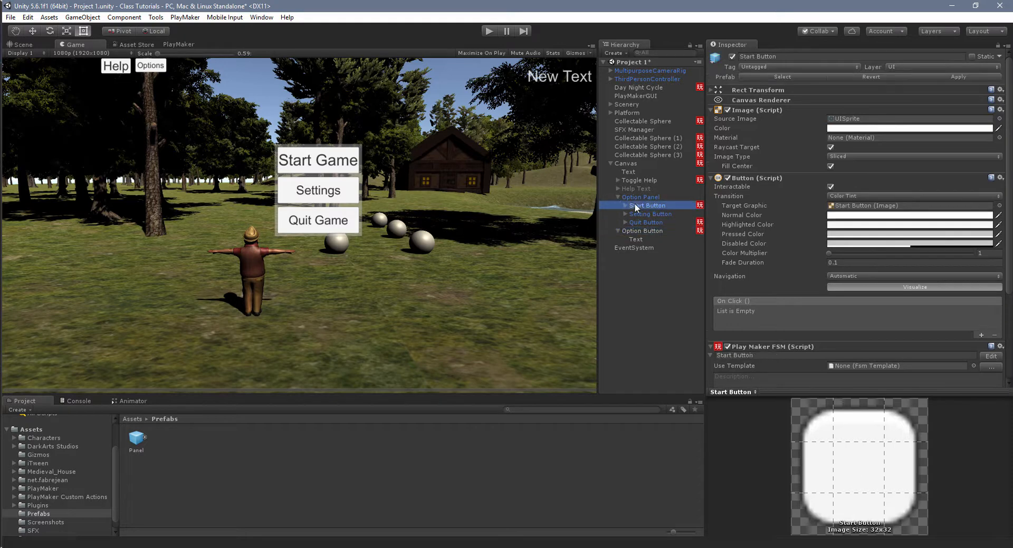
pyautogui.click(177, 43)
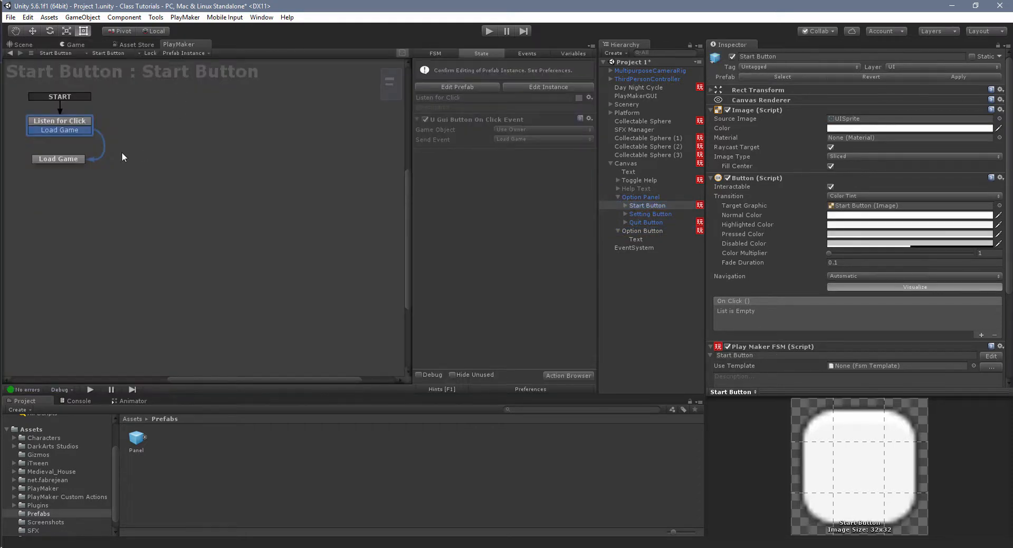
pyautogui.click(58, 158)
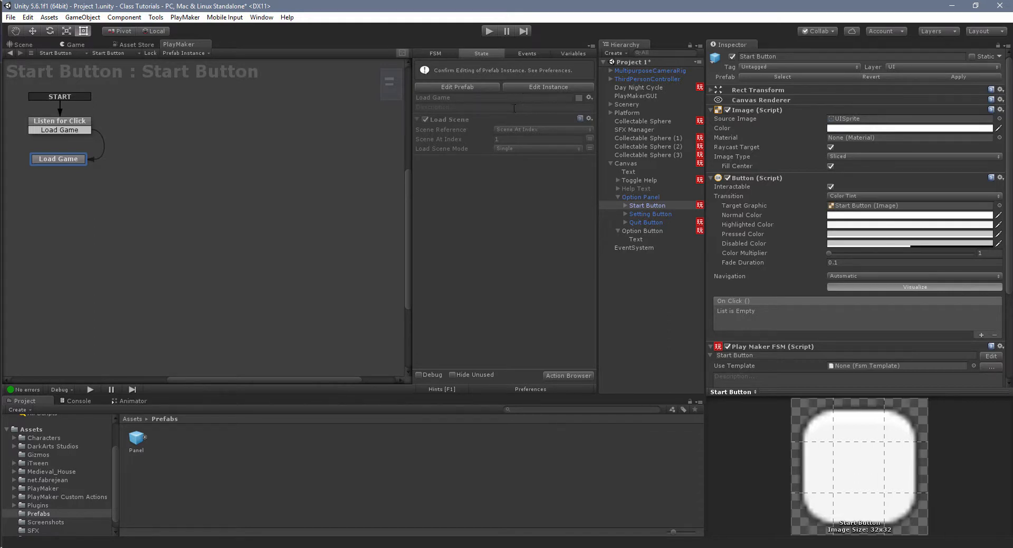
pyautogui.moveTo(491, 147)
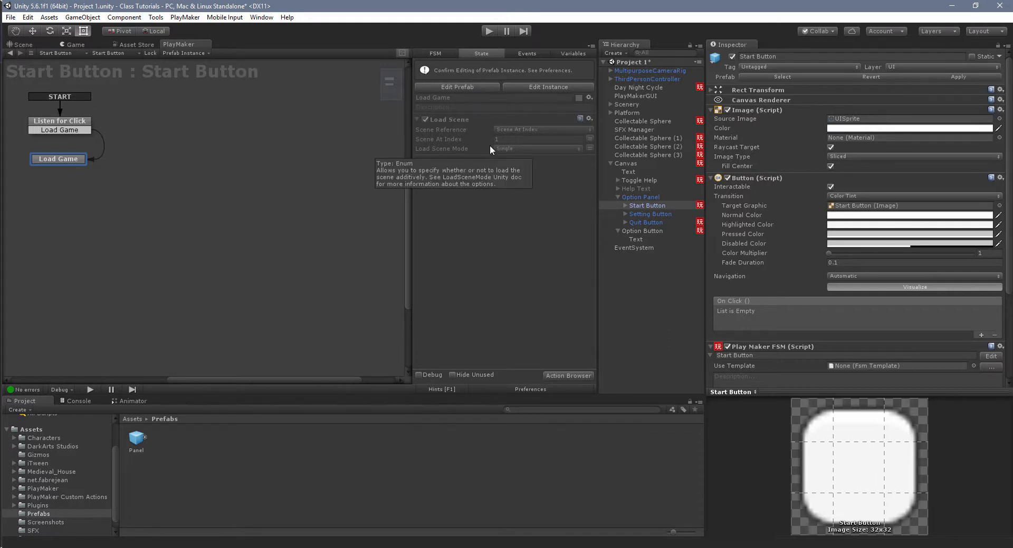
pyautogui.click(552, 86)
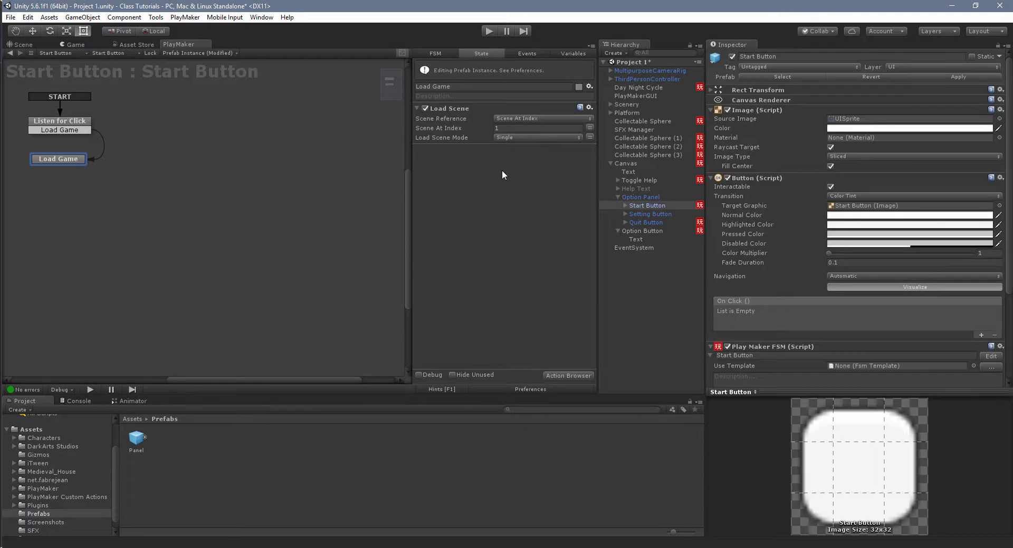
# - Dock the action browser beside the Inspector and add a Load Level Num action to the Load Game state
pyautogui.click(565, 375)
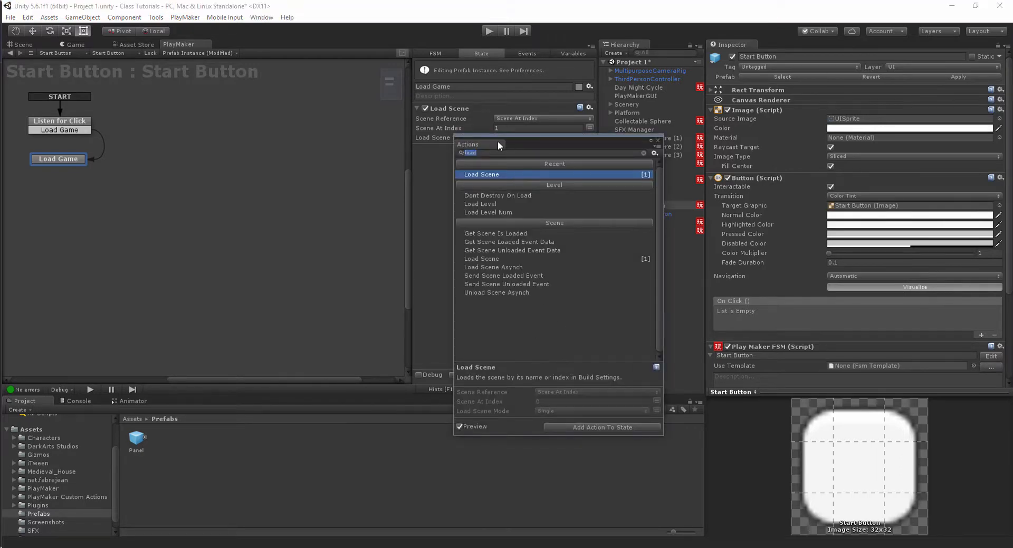
pyautogui.moveTo(499, 142); pyautogui.dragTo(770, 41)
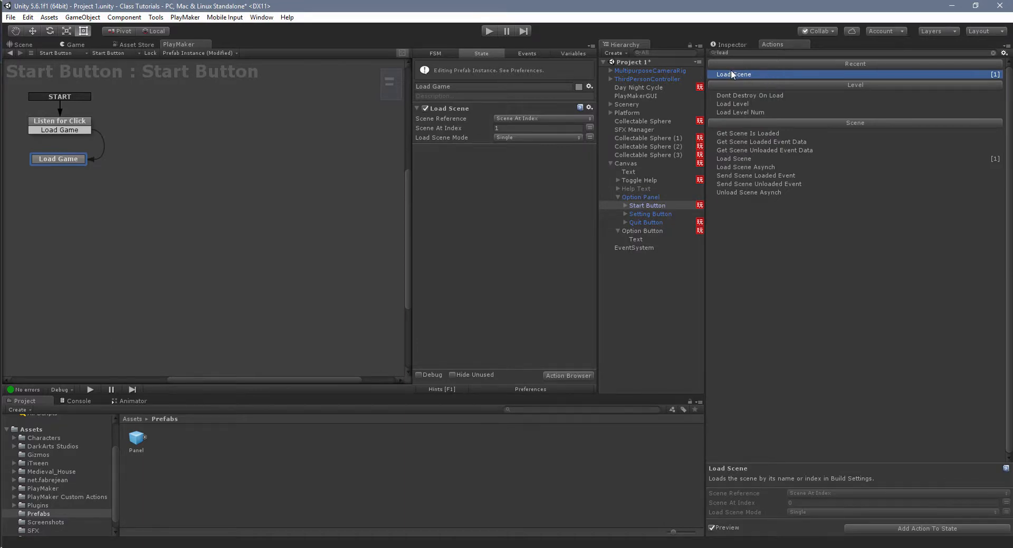
pyautogui.click(728, 103)
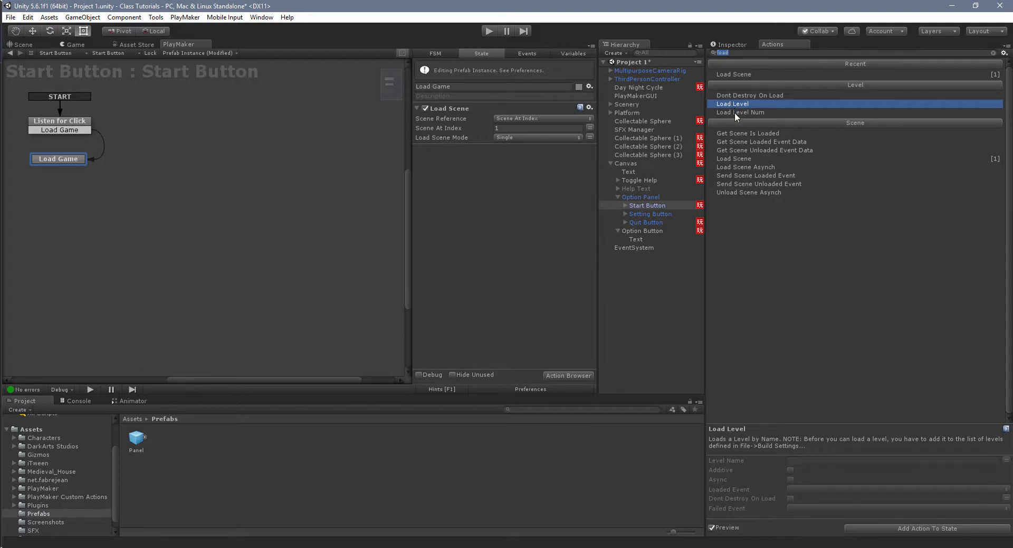
pyautogui.click(732, 112)
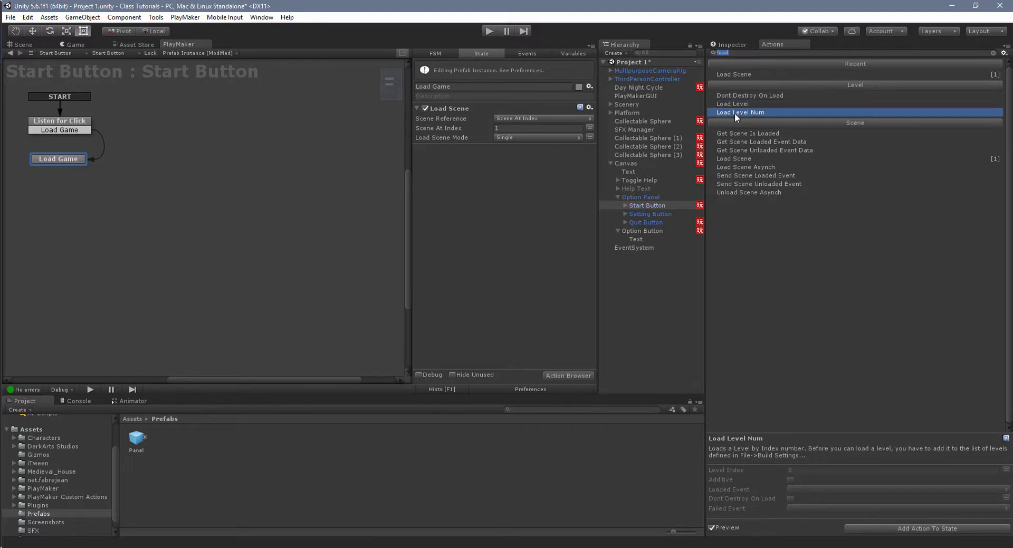
pyautogui.doubleClick(734, 113)
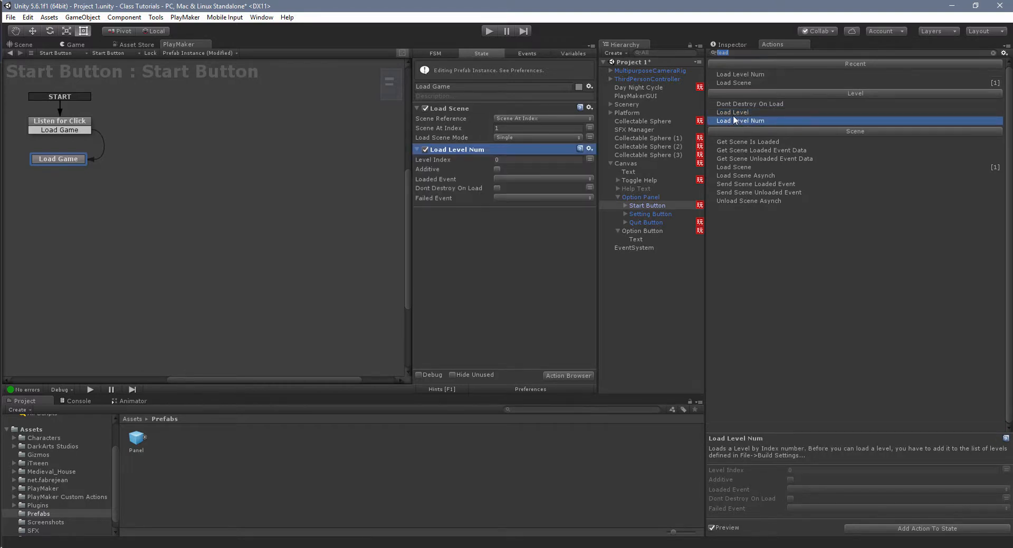
# - Remove the Load Scene action from the Load Game state and set Load Level Num's Level Index to 1
pyautogui.click(590, 107)
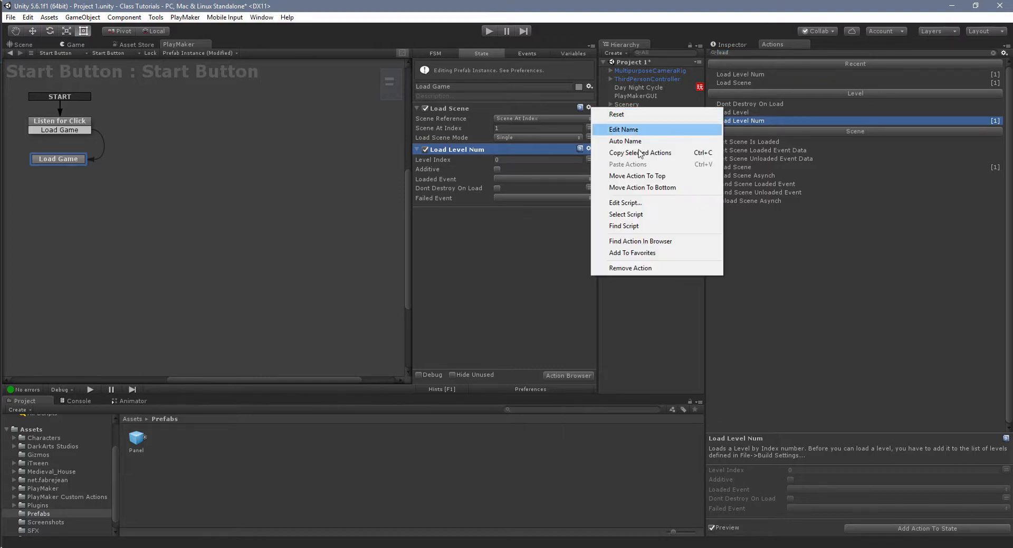
pyautogui.click(630, 268)
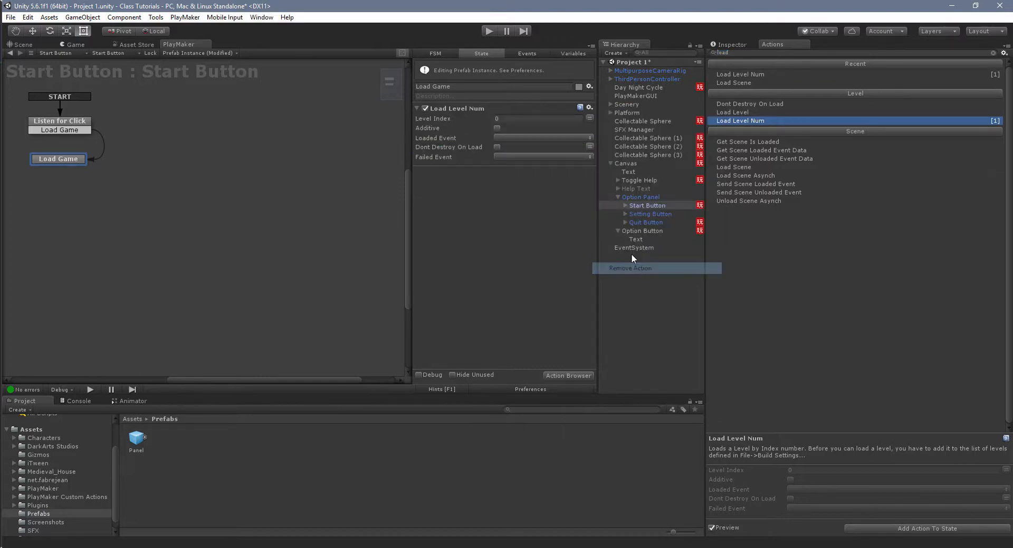
pyautogui.click(515, 117)
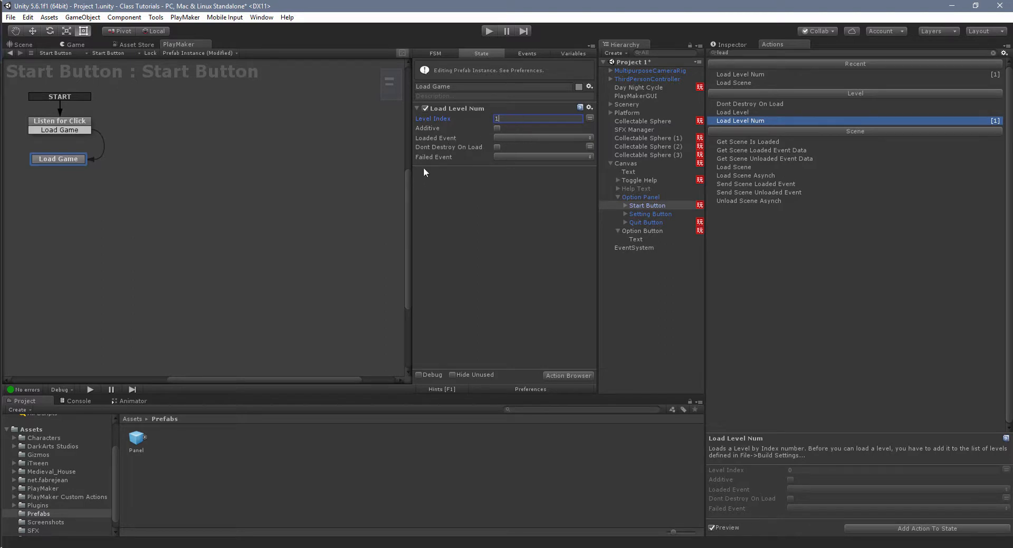
# - Run the game, close the option panel, collect a sphere, and reload the level with Start Game in the option panel
pyautogui.click(489, 31)
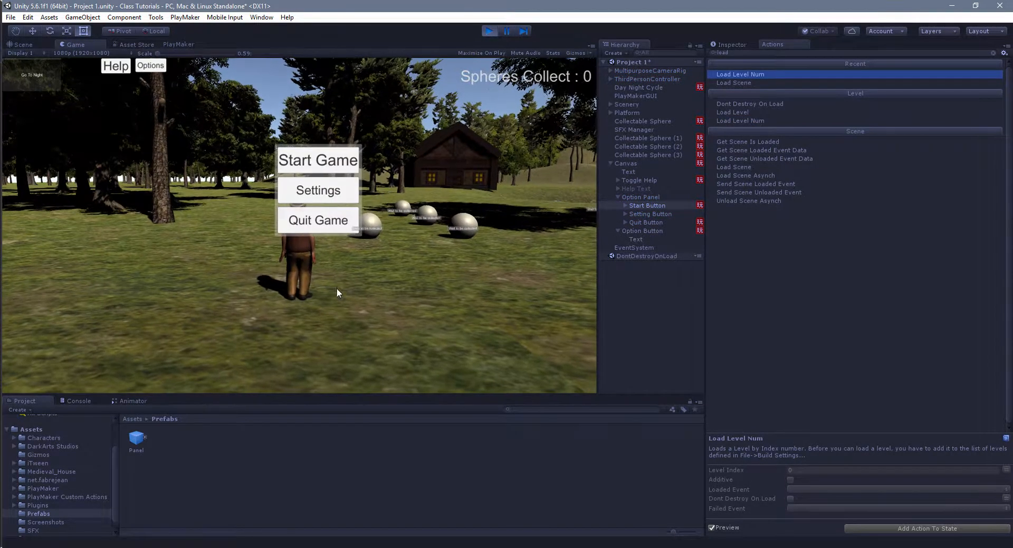
pyautogui.click(159, 69)
pyautogui.press('w')
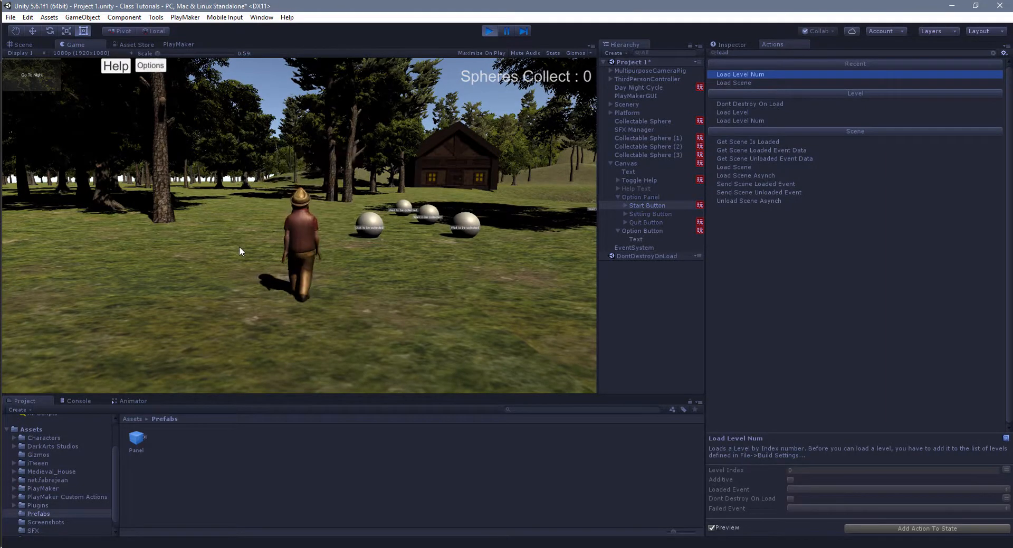
pyautogui.press('d')
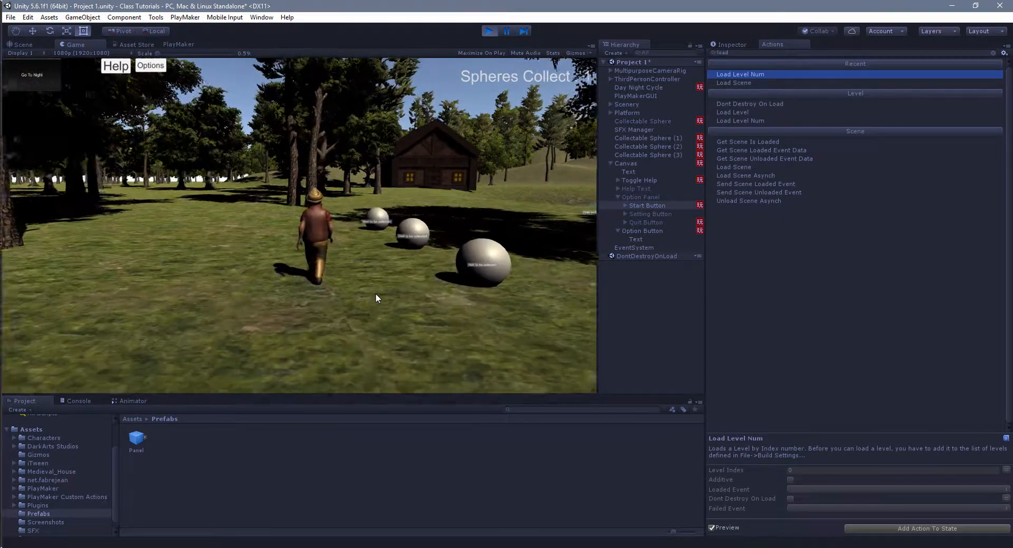
pyautogui.press('s')
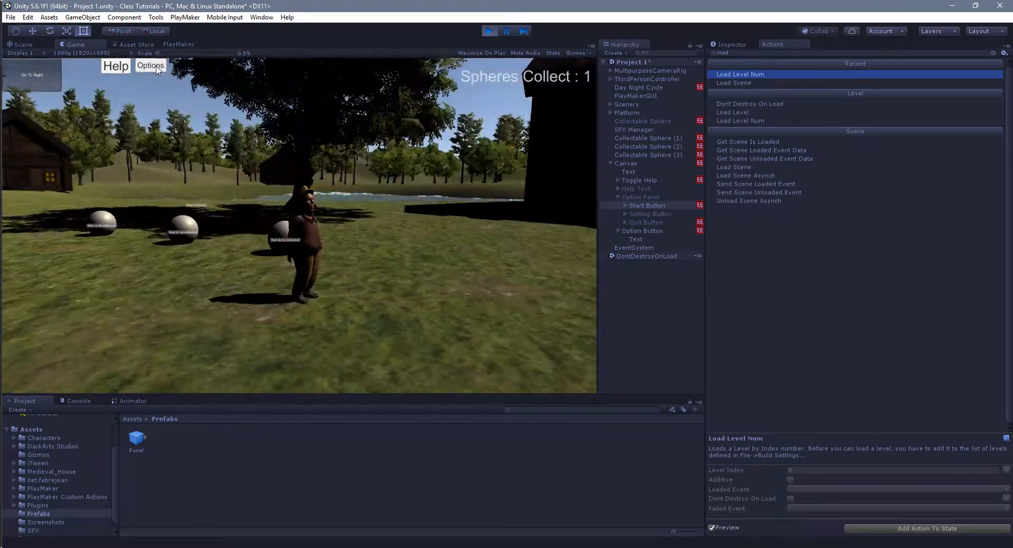
pyautogui.click(160, 69)
pyautogui.click(337, 167)
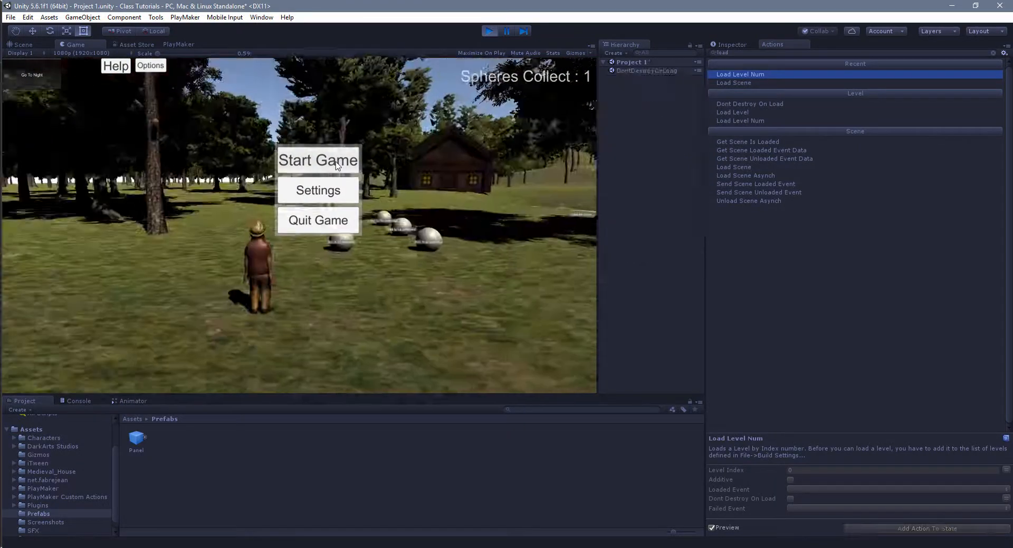
# - Collect another sphere in the reloaded level, restart it again with Start Game, and stop the game
pyautogui.click(150, 66)
pyautogui.press('w')
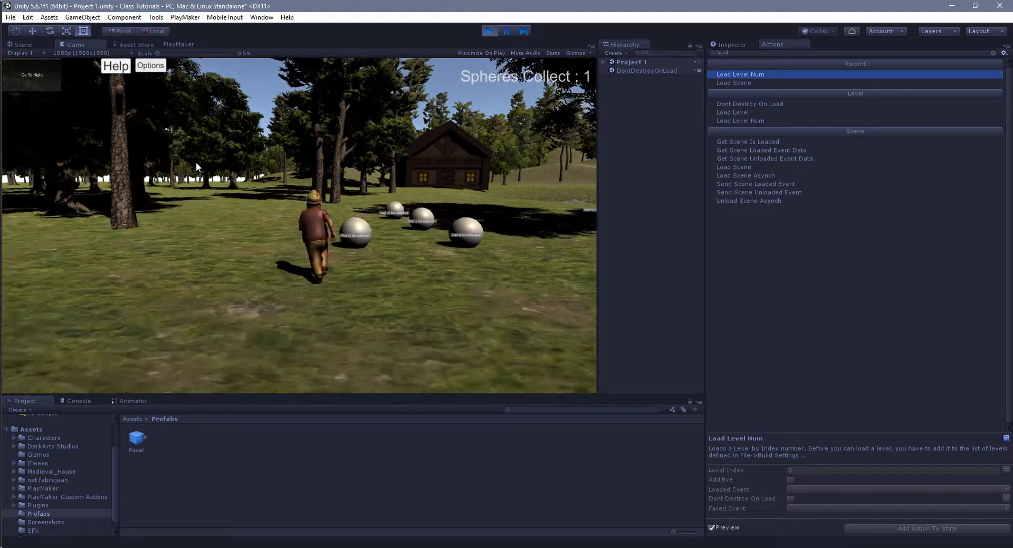
pyautogui.press('s')
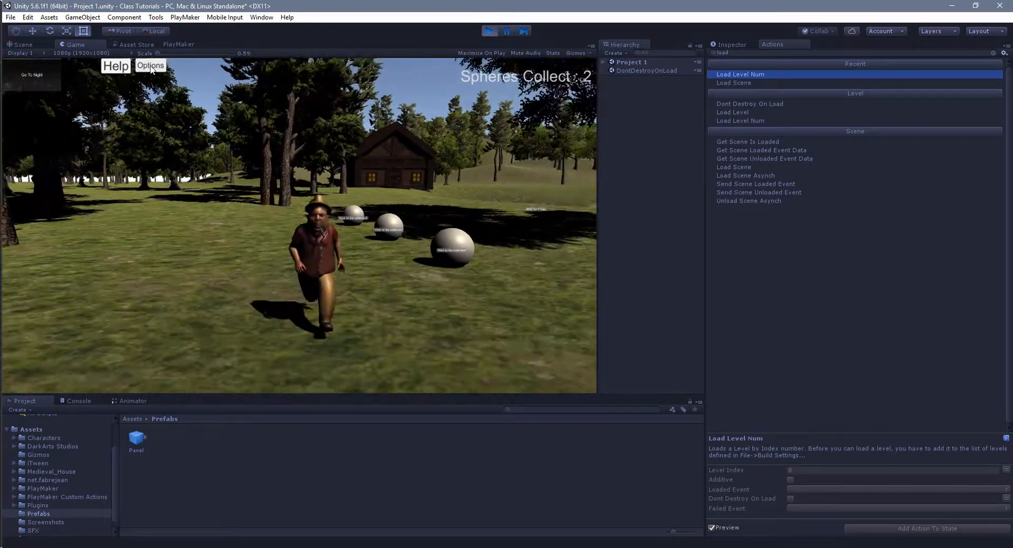
pyautogui.click(151, 66)
pyautogui.click(315, 165)
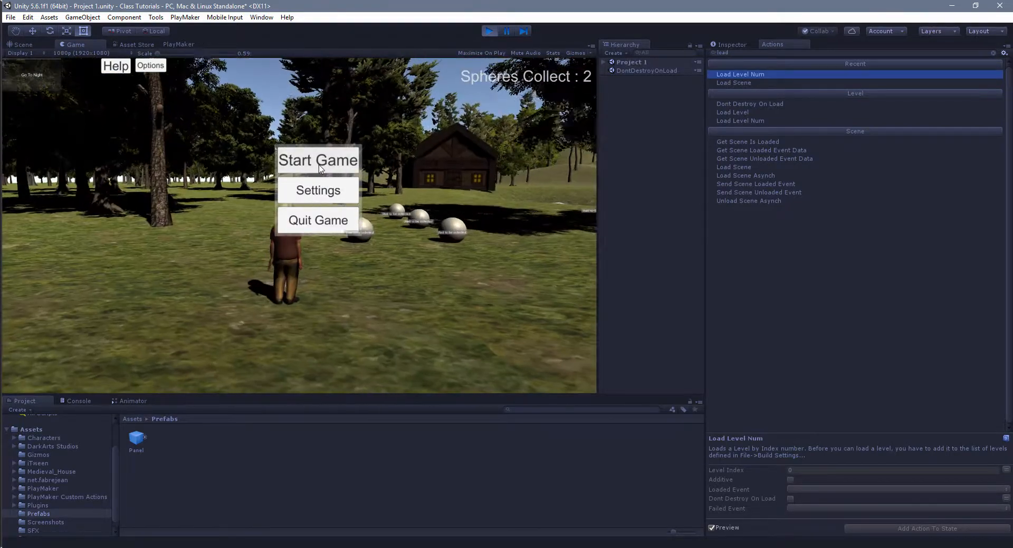
pyautogui.click(489, 31)
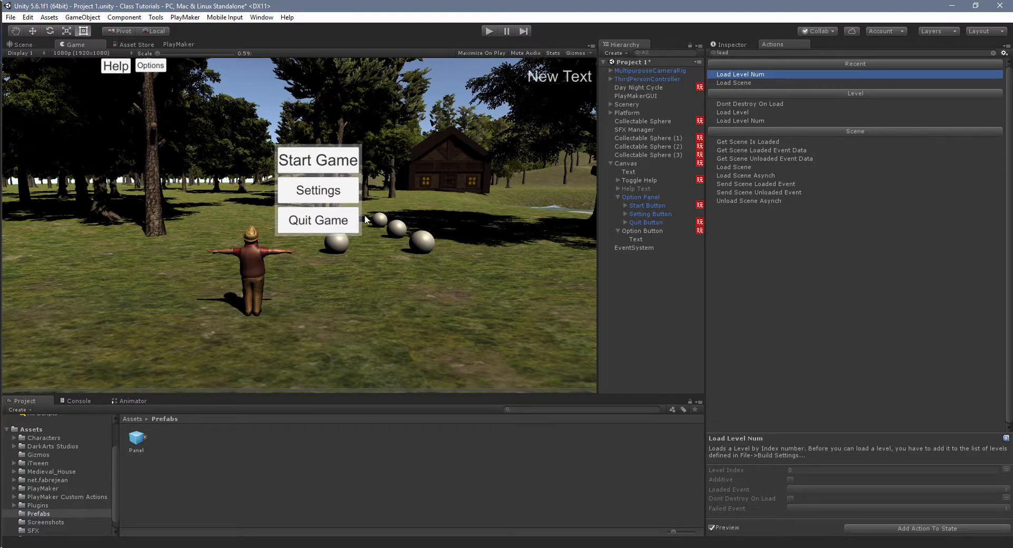
# - Add a UI Button as a child of Option Panel and frame the panel in the Scene view
pyautogui.click(647, 198)
pyautogui.rightClick(643, 200)
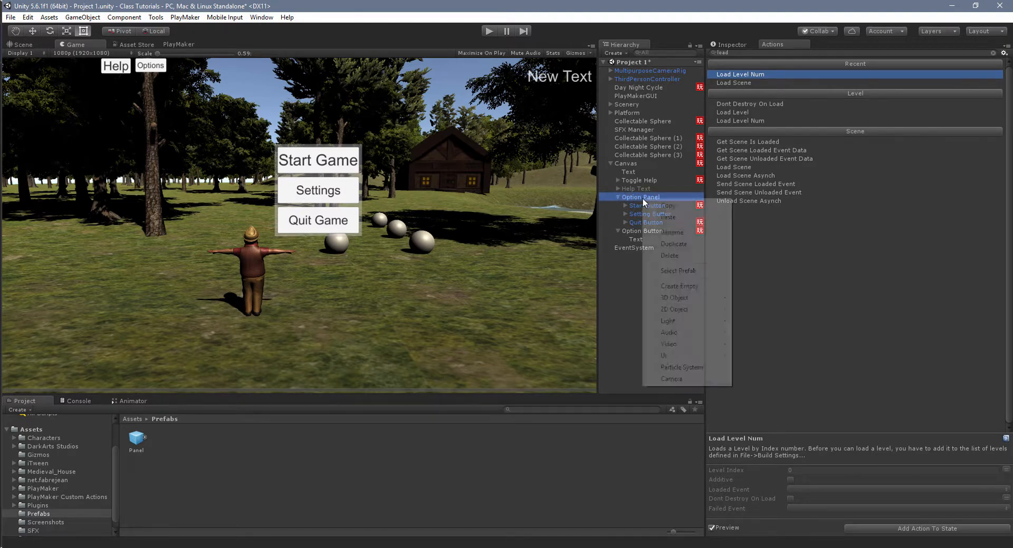
pyautogui.moveTo(706, 356)
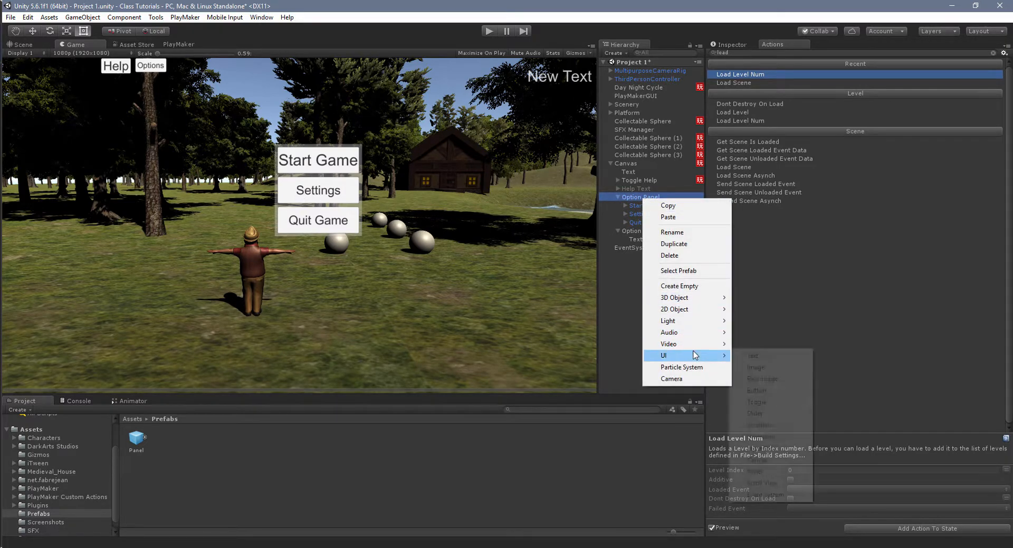
pyautogui.click(778, 396)
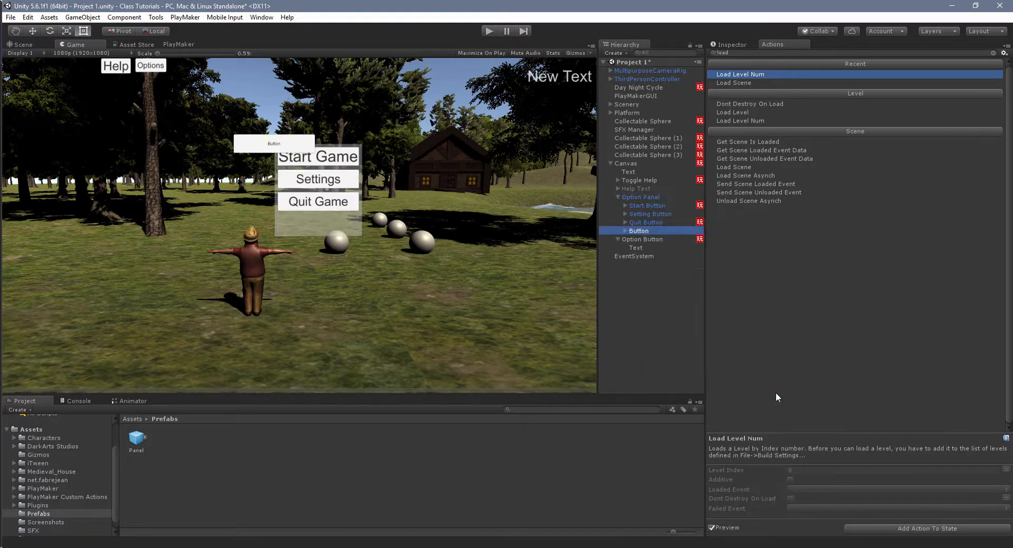
pyautogui.click(25, 45)
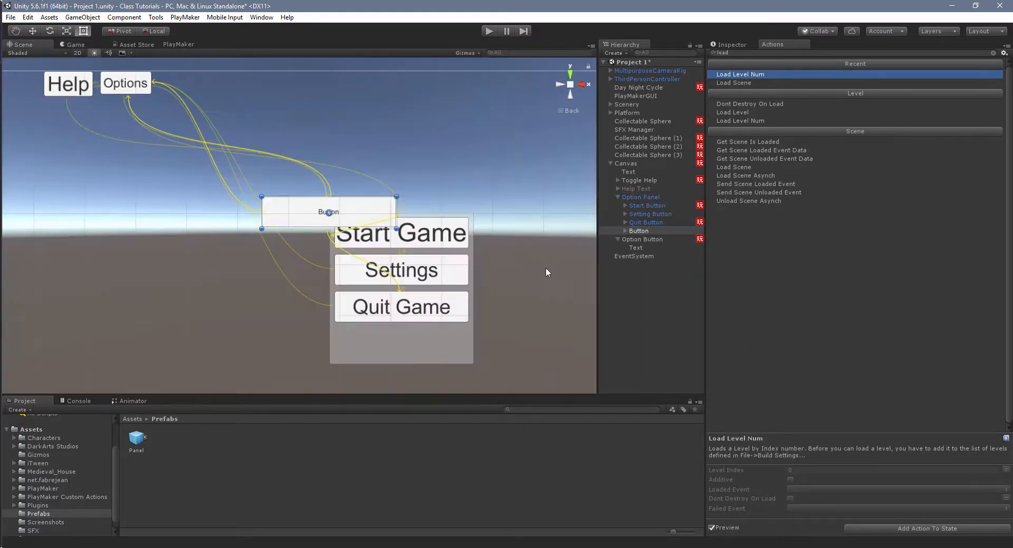
pyautogui.doubleClick(642, 231)
pyautogui.moveTo(642, 230); pyautogui.dragTo(641, 199)
pyautogui.press('f')
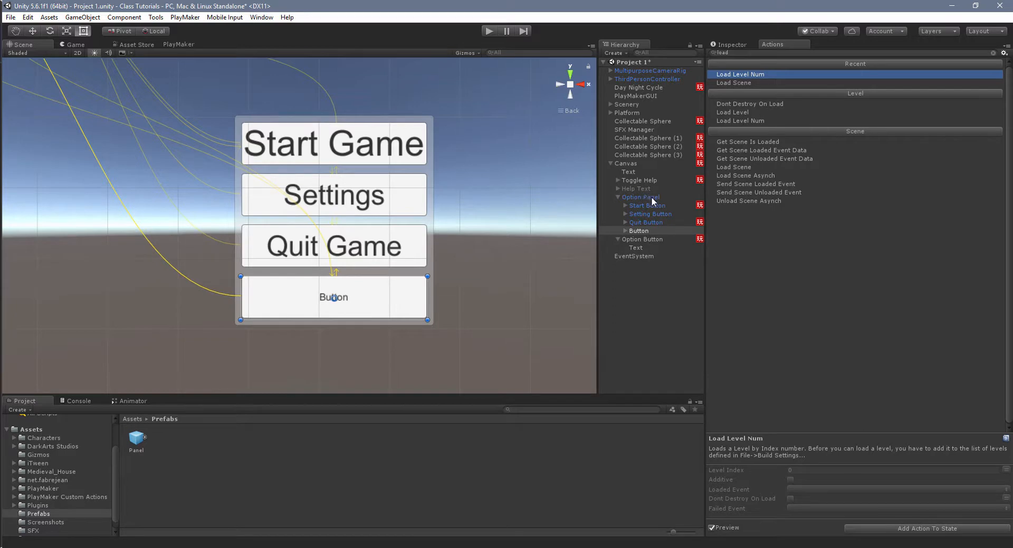
# - Rename the new button under Option Panel as Close Window
pyautogui.click(640, 232)
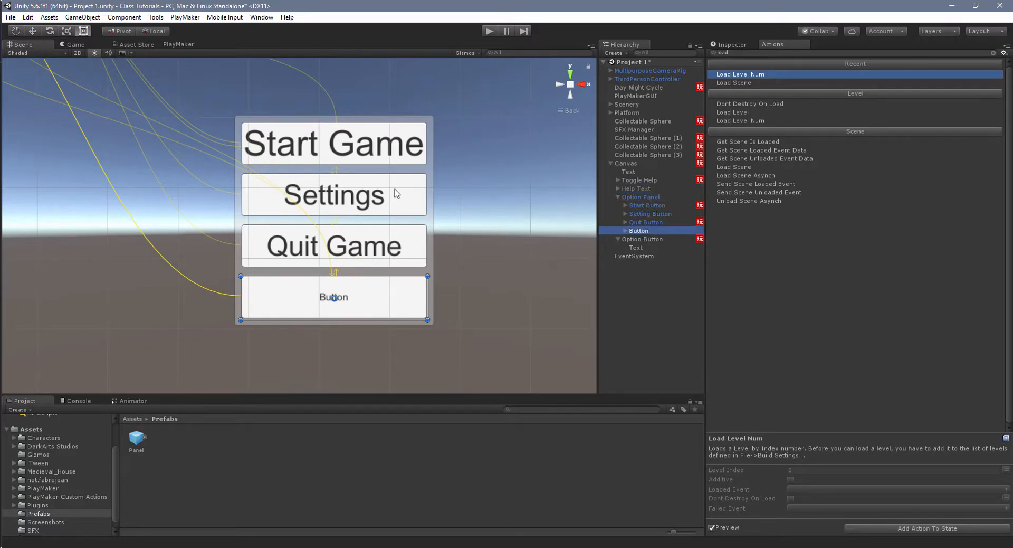
pyautogui.click(727, 43)
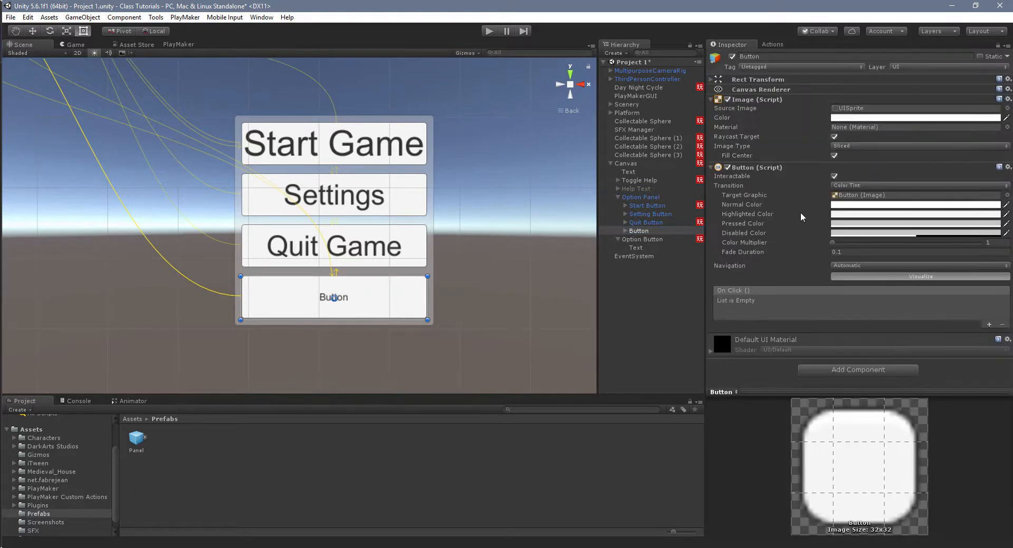
pyautogui.click(652, 198)
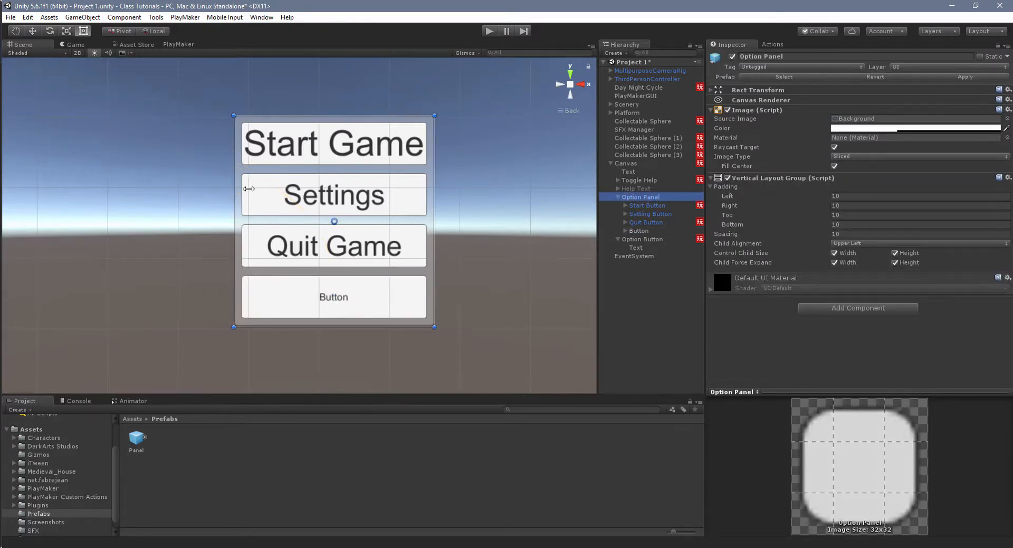
pyautogui.click(638, 230)
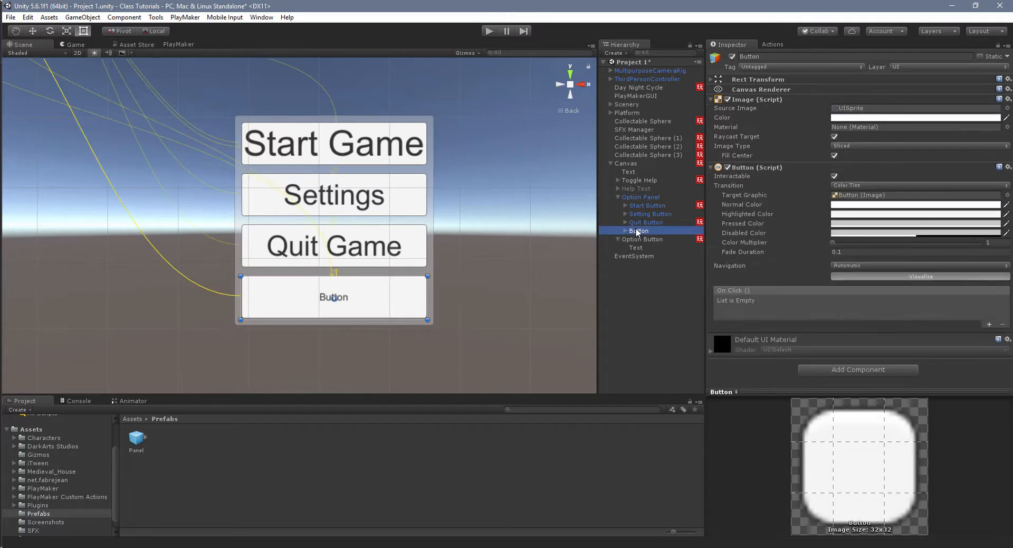
pyautogui.write('Close')
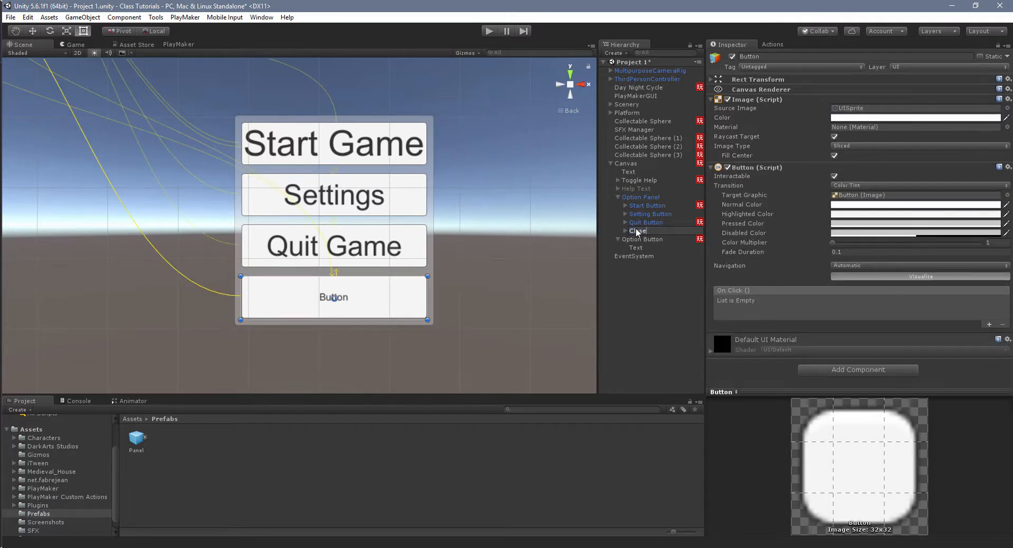
pyautogui.write(' Window')
pyautogui.press('Return')
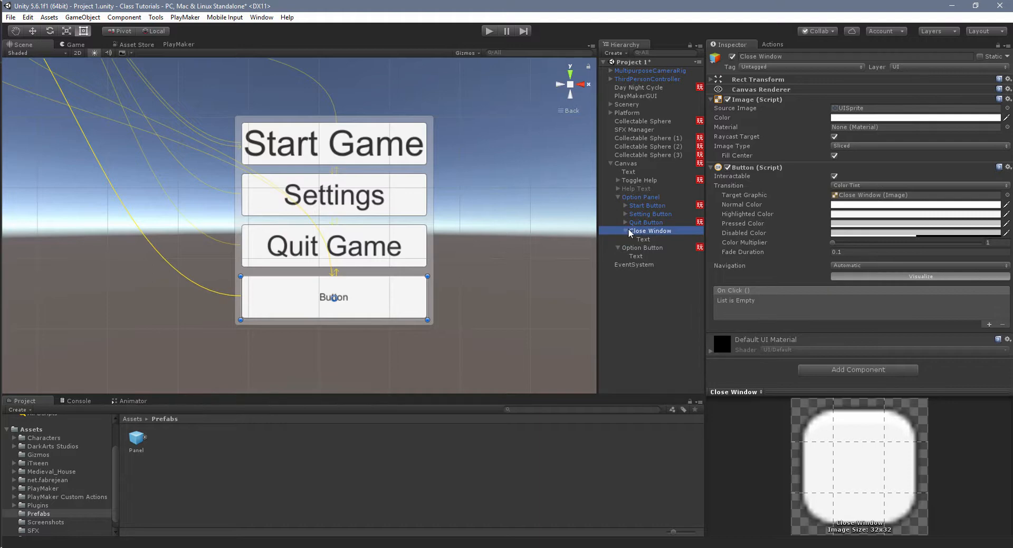
# - Set the Close Window button's label text to Close with a font size of 40
pyautogui.click(625, 231)
pyautogui.click(643, 239)
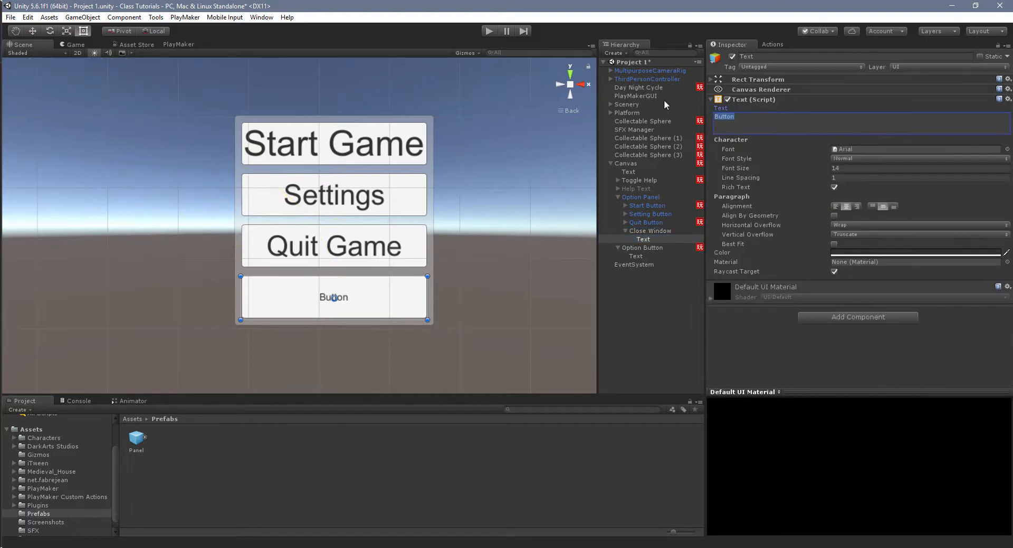
pyautogui.write('Close')
pyautogui.click(855, 168)
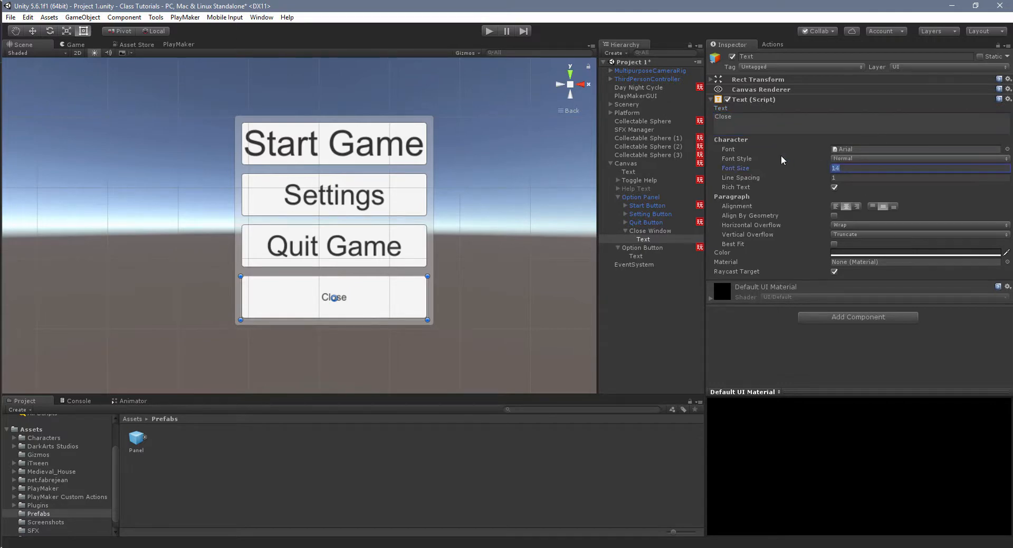
pyautogui.write('40')
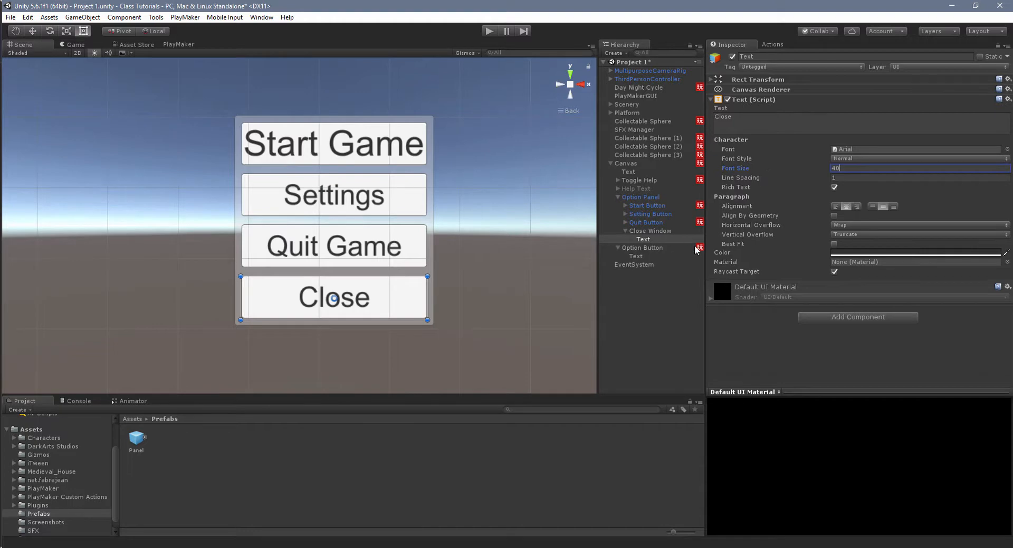
# - Change the Close Window button's Image colour to dark red
pyautogui.click(663, 231)
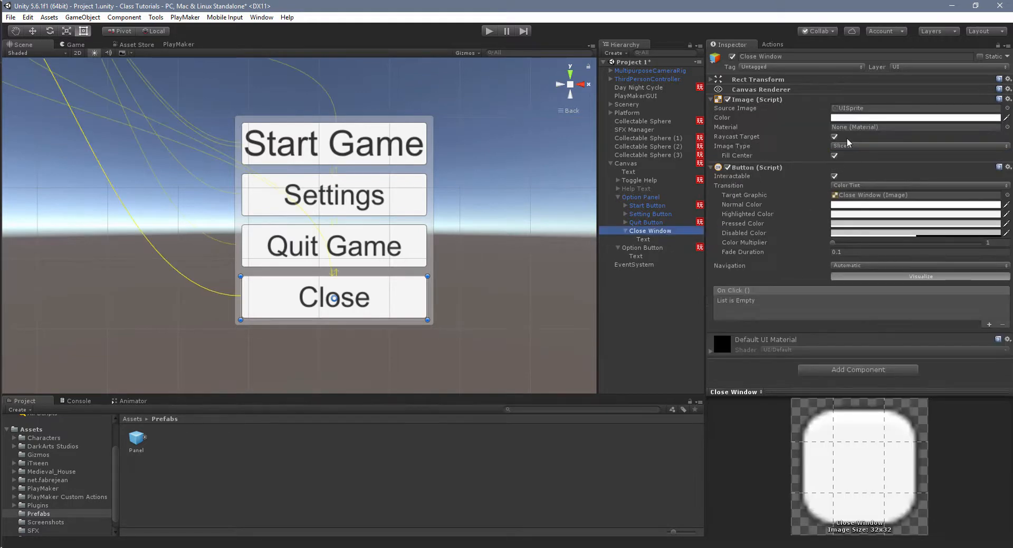
pyautogui.click(869, 117)
pyautogui.moveTo(286, 213); pyautogui.dragTo(322, 251)
pyautogui.moveTo(334, 167); pyautogui.dragTo(497, 127)
pyautogui.click(545, 128)
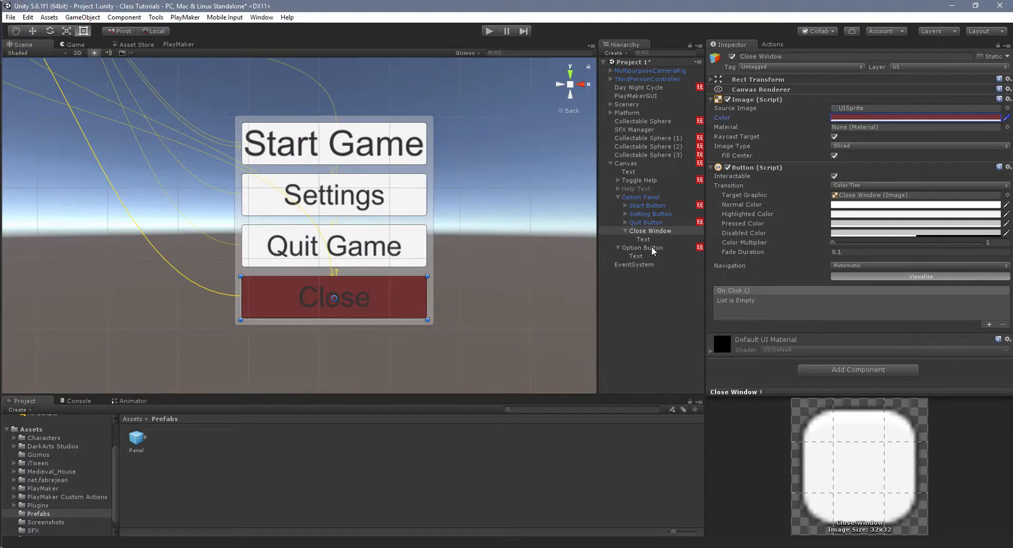
# - Change the Close label's text colour to light grey
pyautogui.click(651, 238)
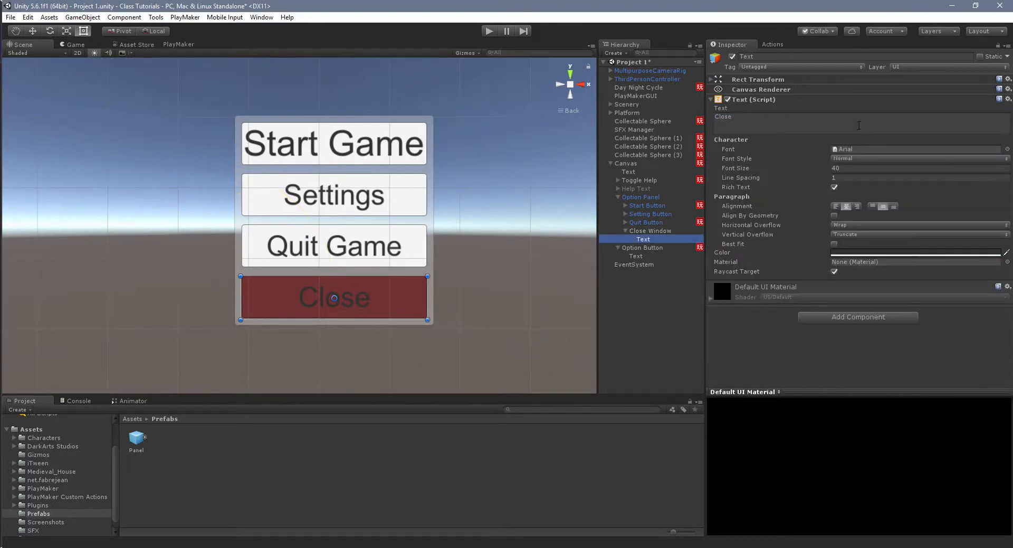
pyautogui.click(872, 253)
pyautogui.moveTo(449, 214); pyautogui.dragTo(446, 195)
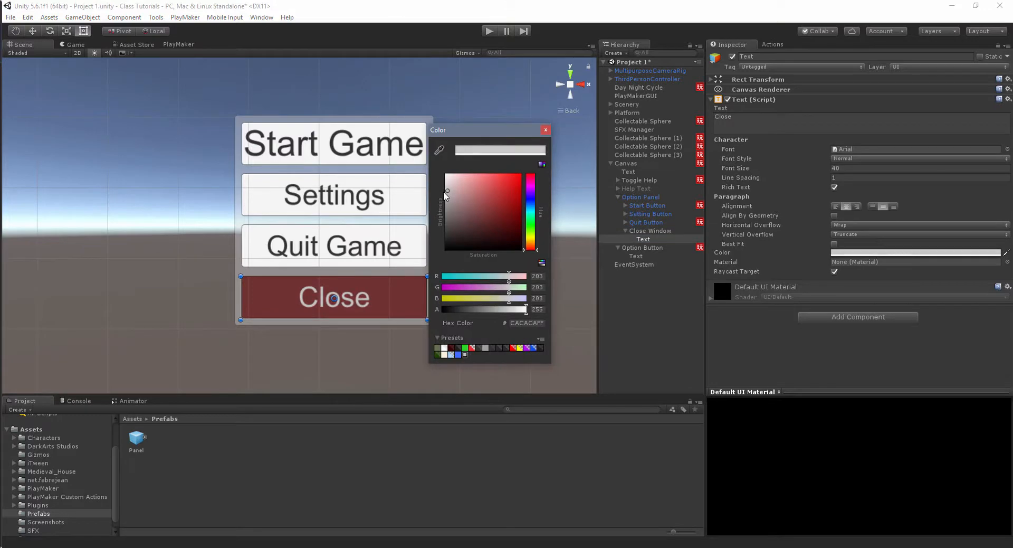
pyautogui.click(545, 129)
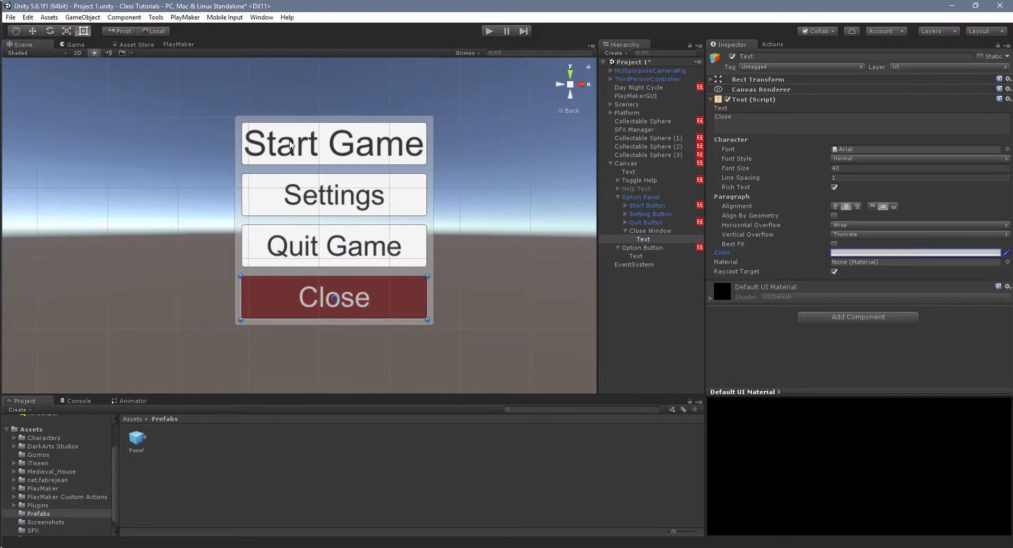
# - Change the Start Button's label text to Restart Game
pyautogui.click(624, 205)
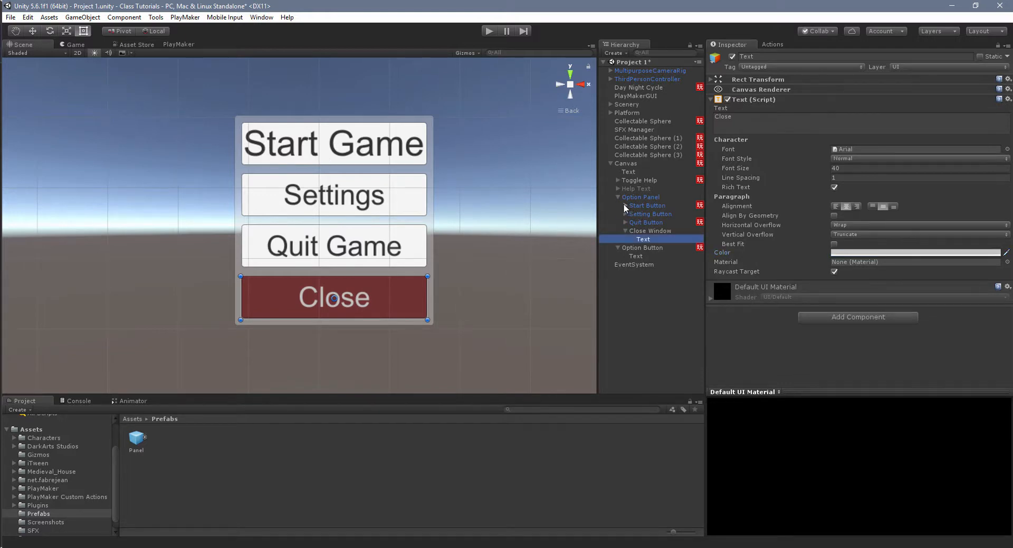
pyautogui.click(625, 205)
pyautogui.click(644, 213)
pyautogui.click(779, 126)
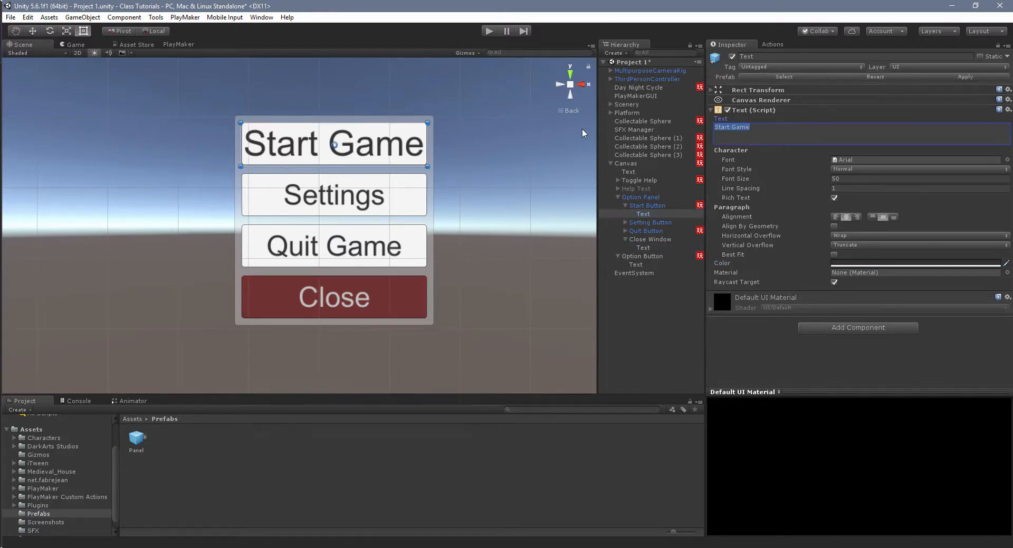
pyautogui.press('Home')
pyautogui.write('Re')
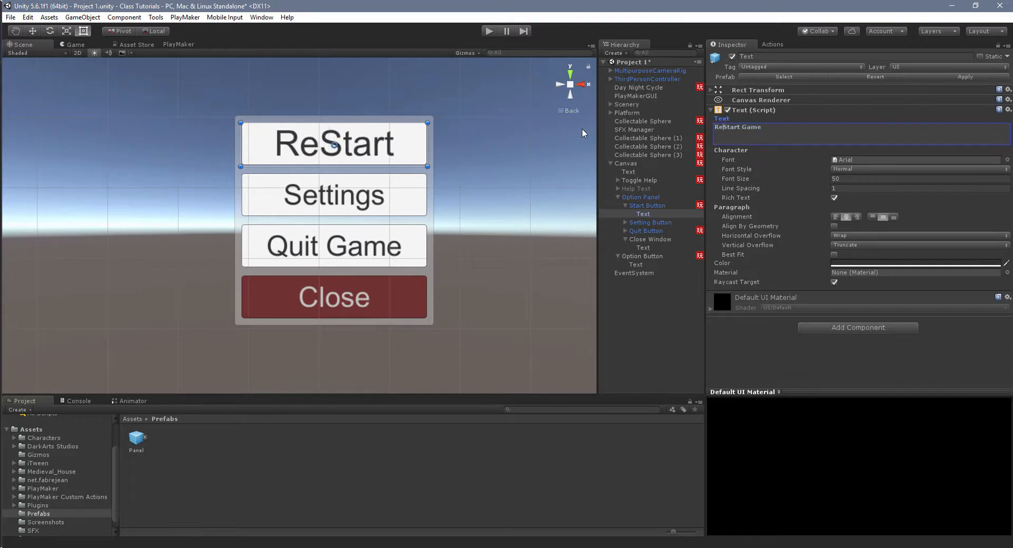
pyautogui.press('Delete')
pyautogui.write('s')
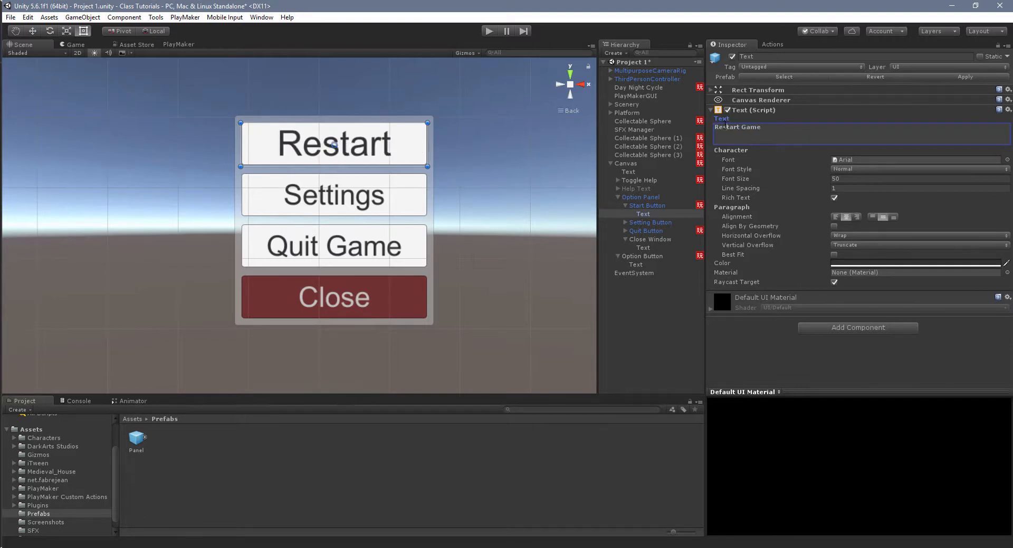
# - Shorten the Start Button's label text to Restart and collapse the button in the hierarchy
pyautogui.click(743, 126)
pyautogui.hotkey('shift', 'Home')
pyautogui.press('Right')
pyautogui.press('Delete')
pyautogui.press('Delete')
pyautogui.press('Delete')
pyautogui.press('Delete')
pyautogui.press('BackSpace')
pyautogui.click(626, 205)
# - Copy the Toggle Options Menu FSM component from Option Button and paste it as a new component on Close Window
pyautogui.click(648, 233)
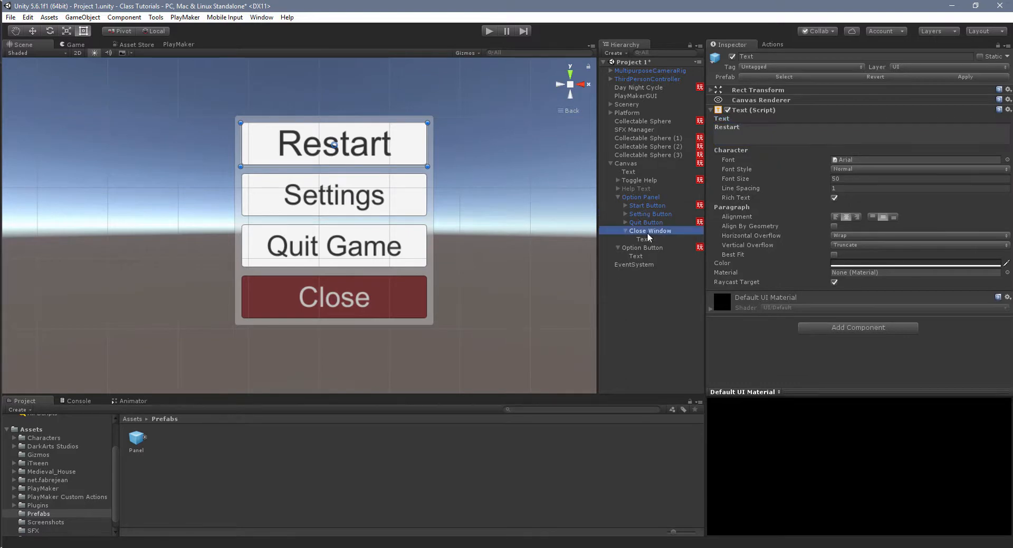
pyautogui.scroll(-2, 455, 232)
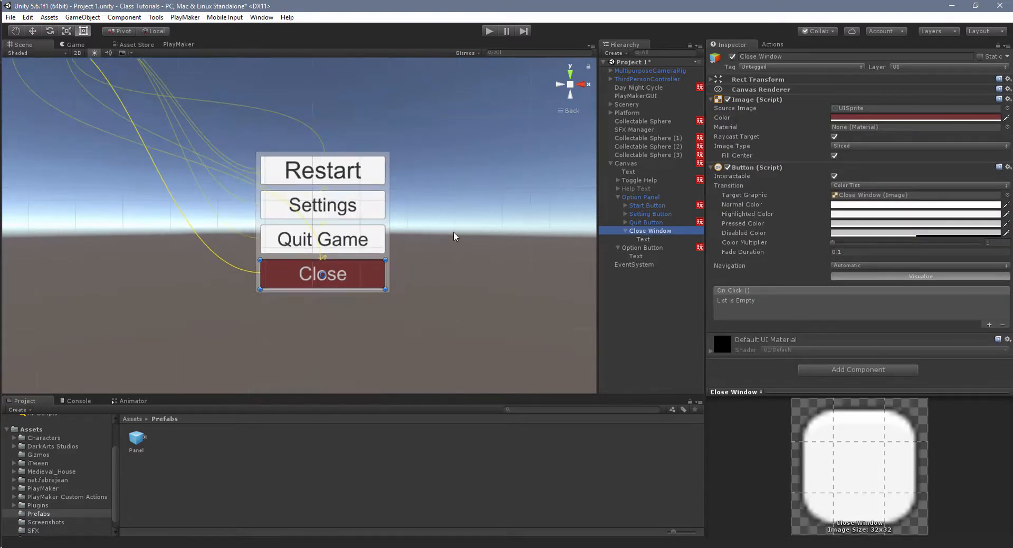
pyautogui.scroll(-1, 454, 235)
pyautogui.scroll(2, 454, 236)
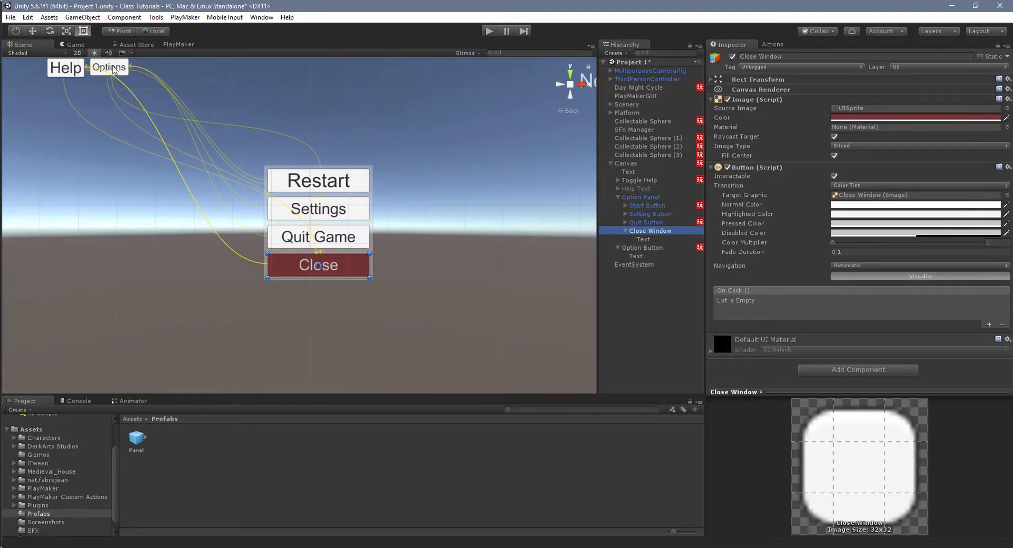
pyautogui.click(641, 247)
pyautogui.scroll(-5, 935, 314)
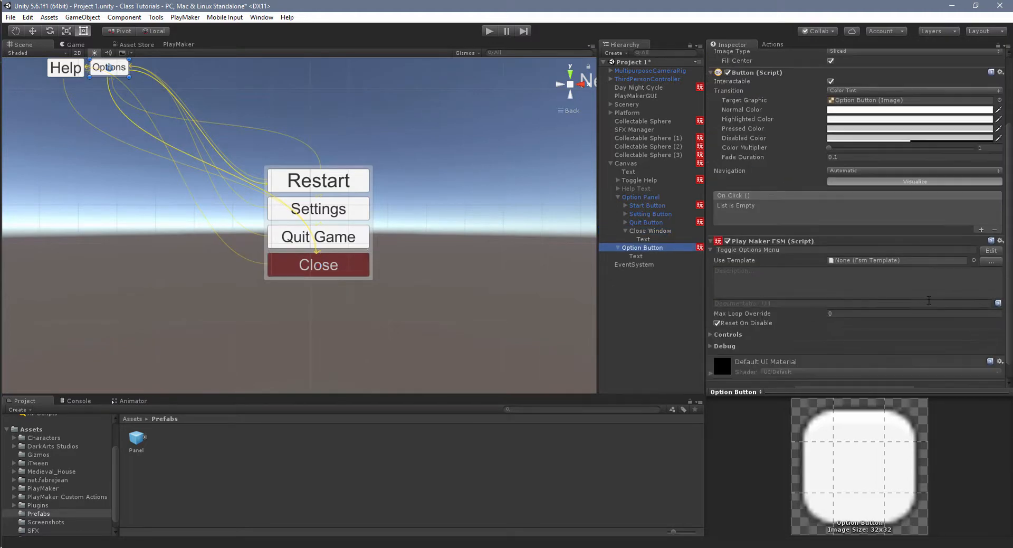
pyautogui.click(1001, 240)
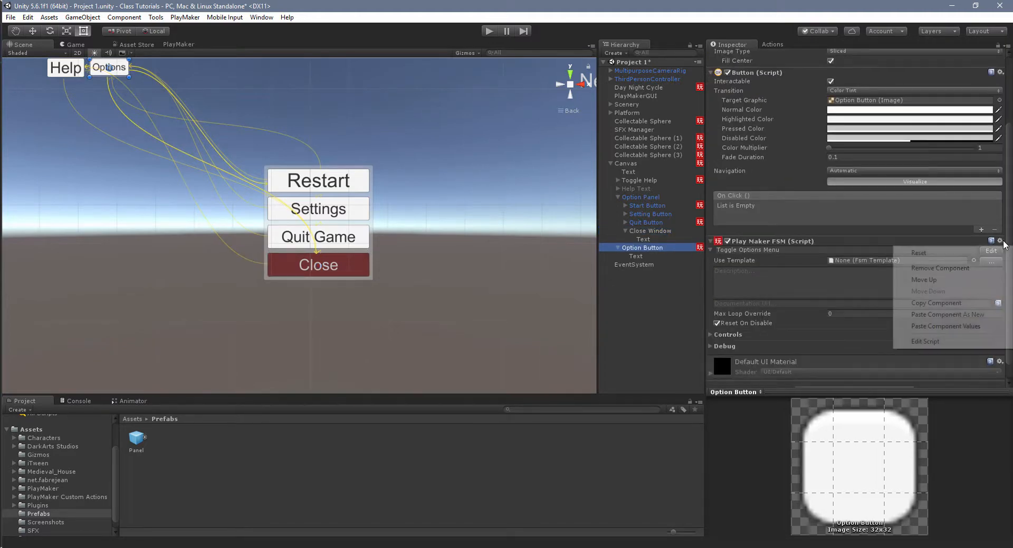
pyautogui.click(958, 313)
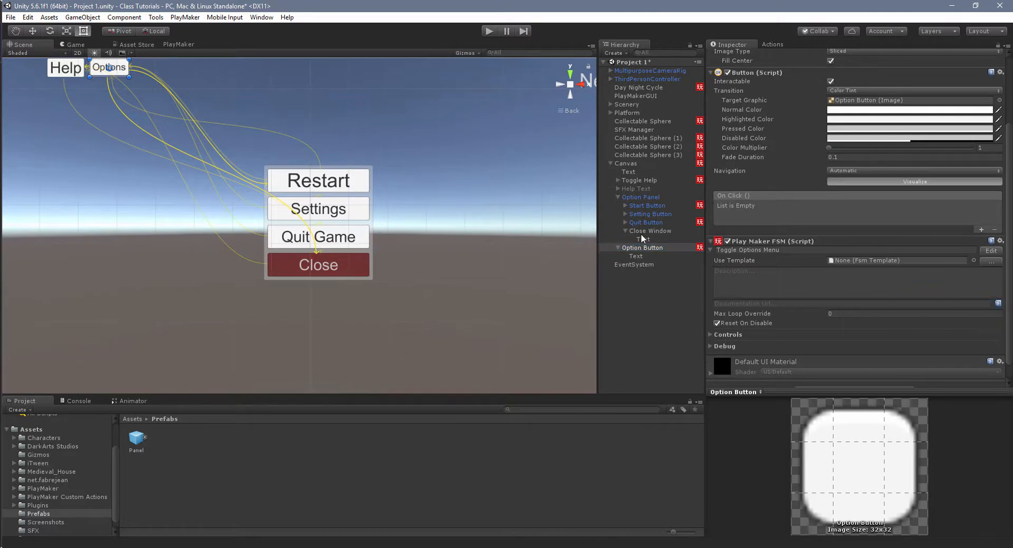
pyautogui.click(641, 234)
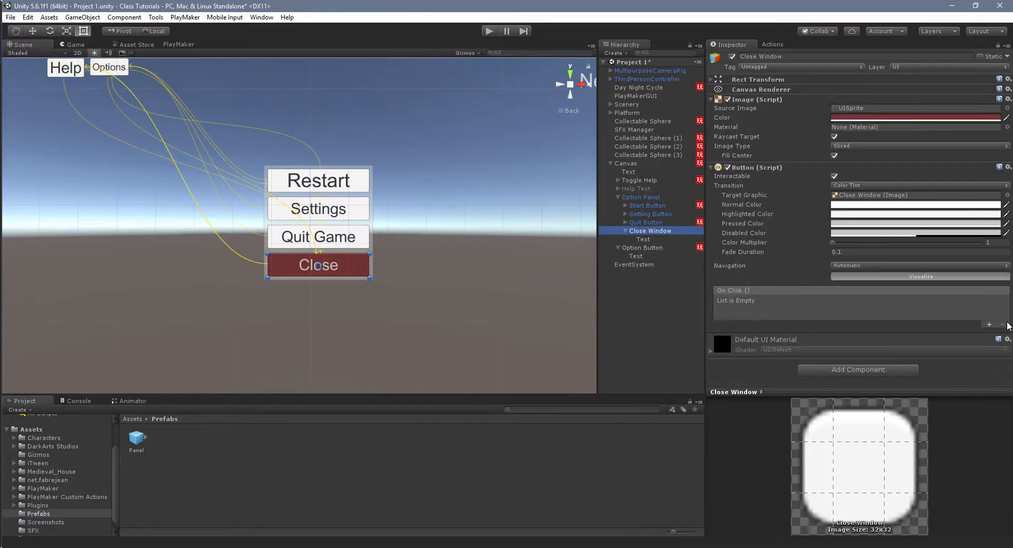
pyautogui.click(1008, 166)
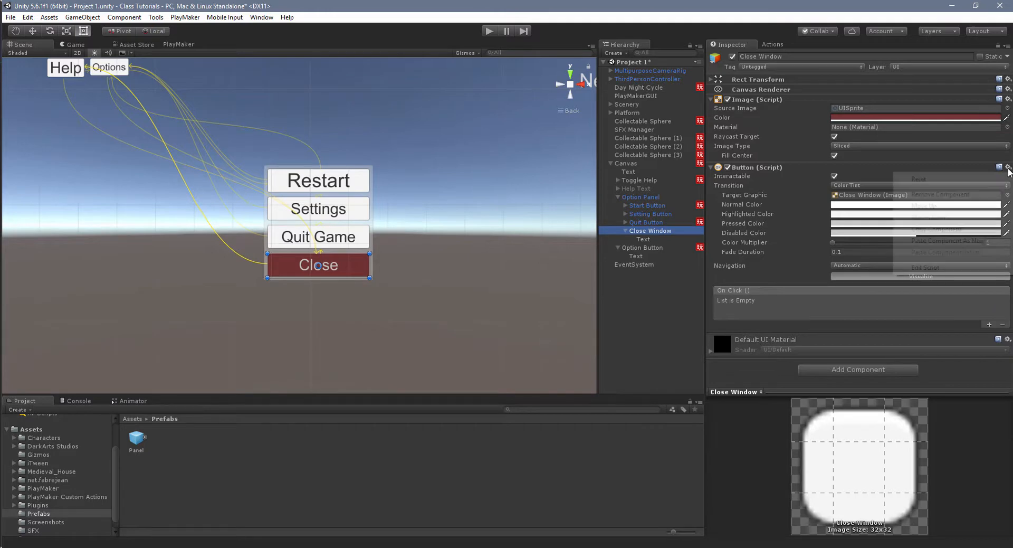
pyautogui.click(982, 241)
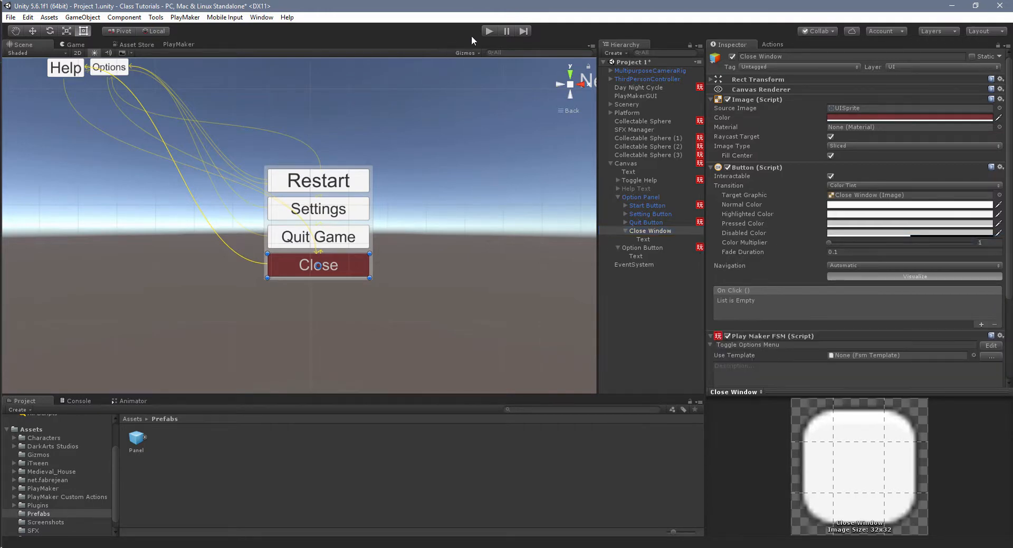
# - Run the game and test toggling the option panel with the Options button and the red Close button
pyautogui.click(490, 31)
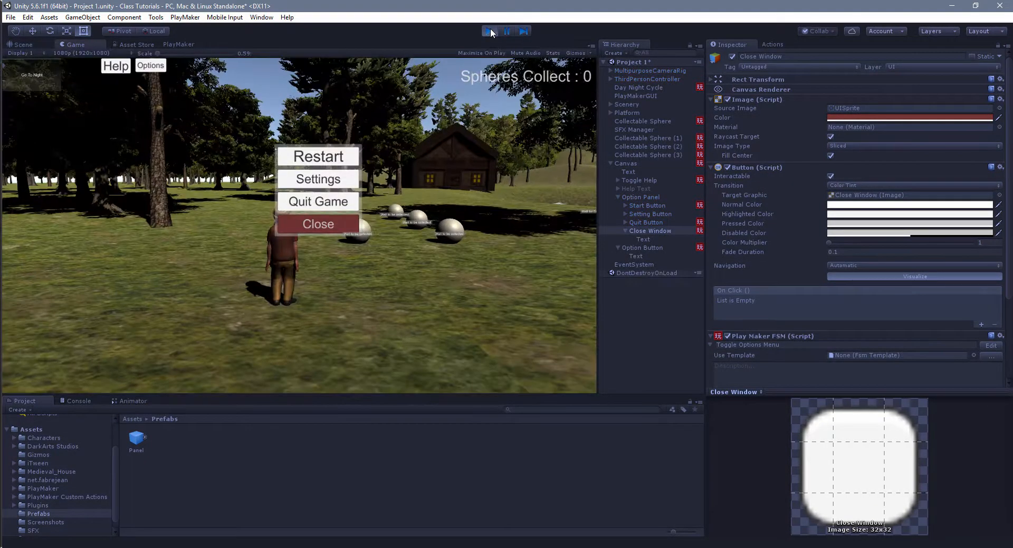
pyautogui.click(150, 67)
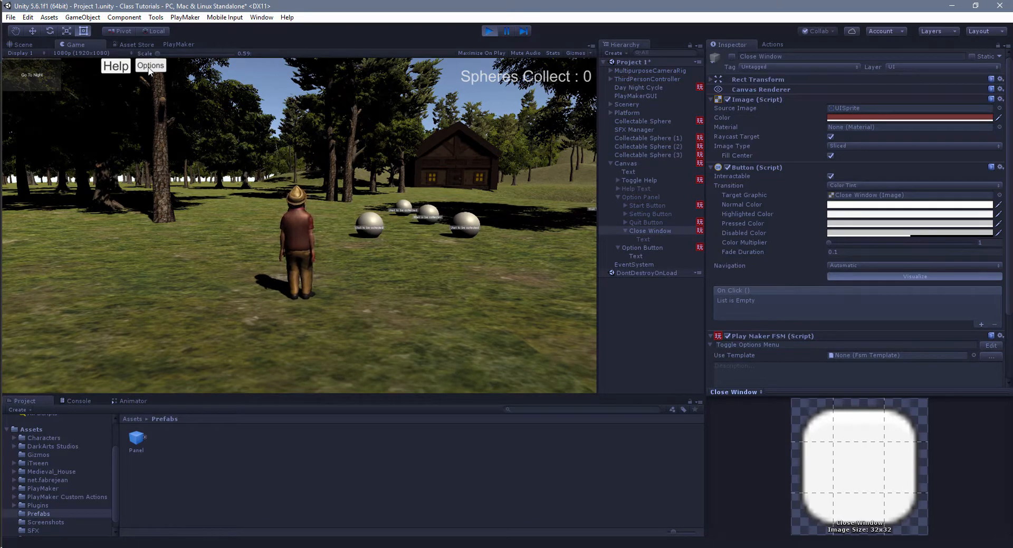
pyautogui.click(149, 66)
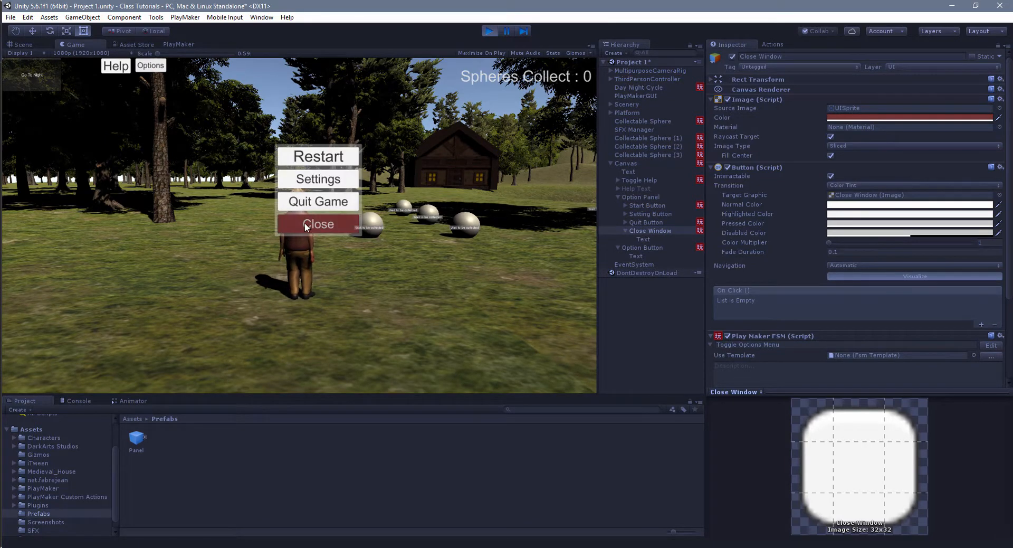
pyautogui.click(305, 226)
pyautogui.click(150, 67)
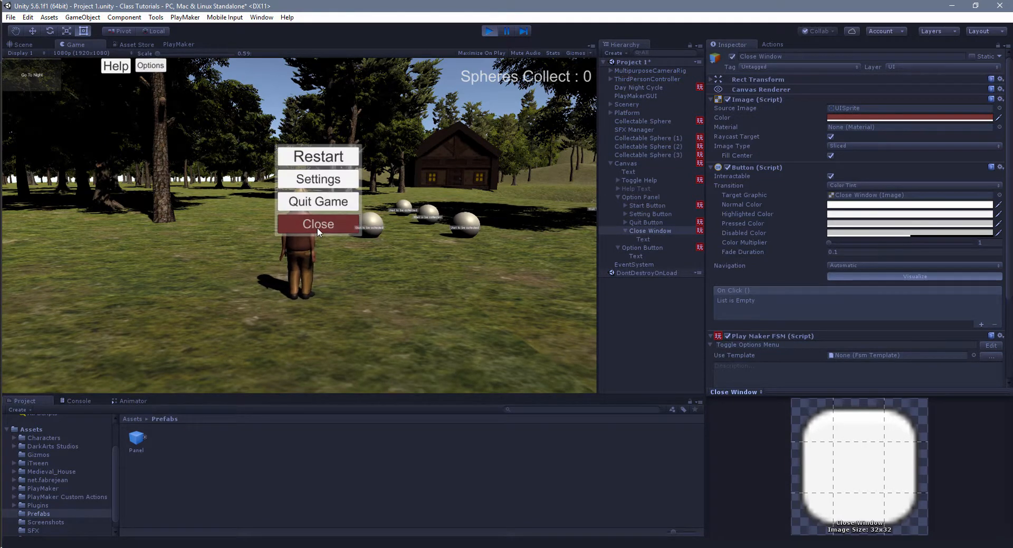
pyautogui.click(318, 226)
pyautogui.click(150, 66)
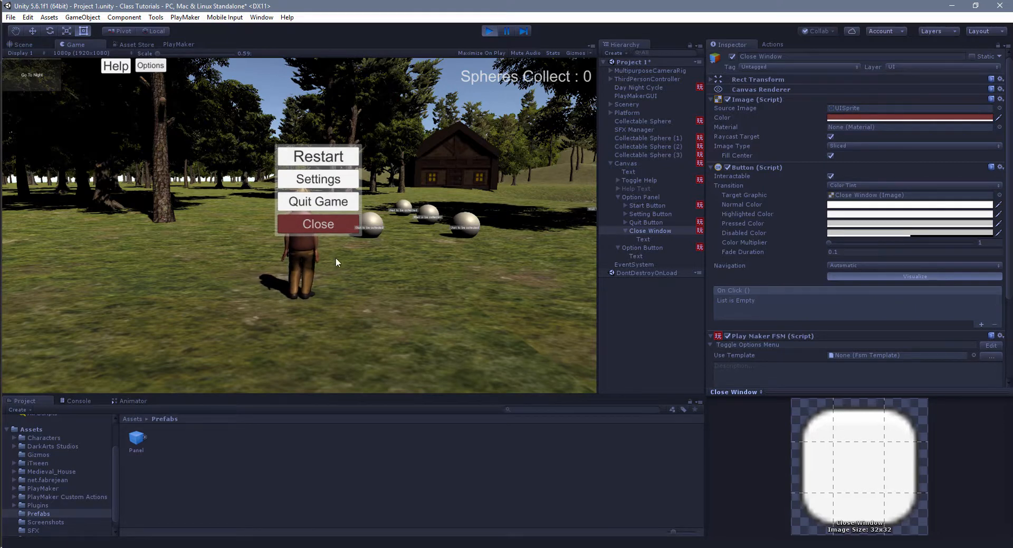
pyautogui.click(151, 65)
pyautogui.click(151, 65)
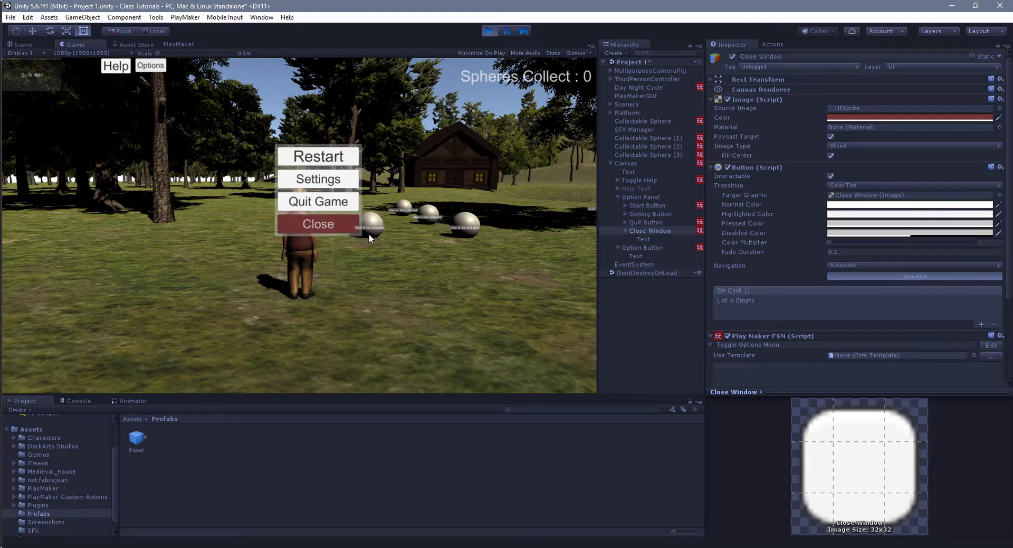